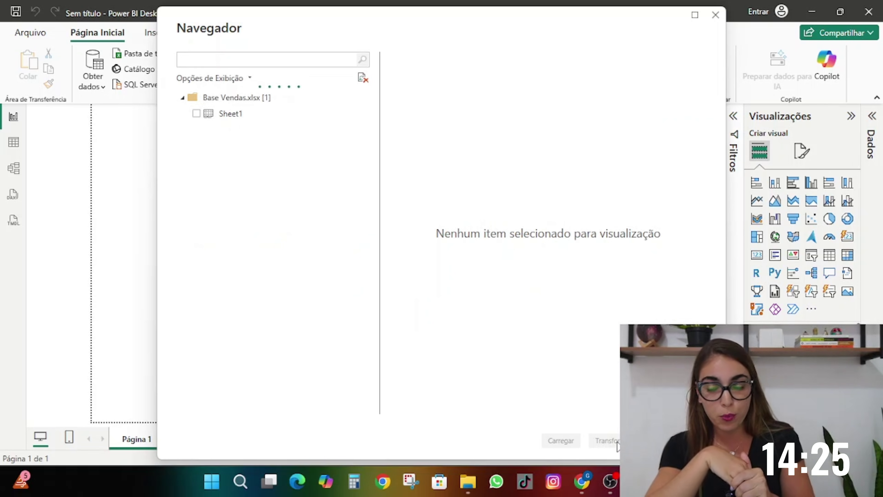
Step: Bring Sheet1 of Base Vendas.xlsx into Power Query and change the Valor Unitário column to fixed decimal number, replacing the current conversion
{"action": "left_click", "coordinate": [196, 114]}
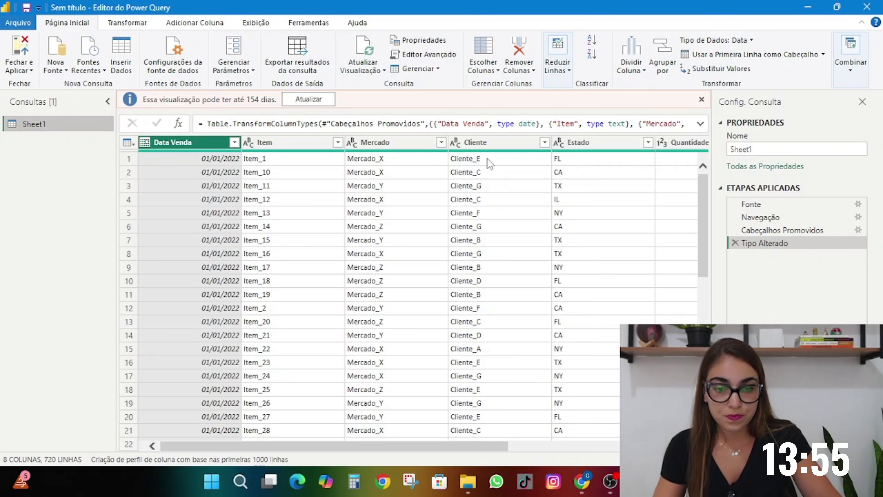
{"action": "left_click_drag", "start_coordinate": [470, 447], "coordinate": [592, 411]}
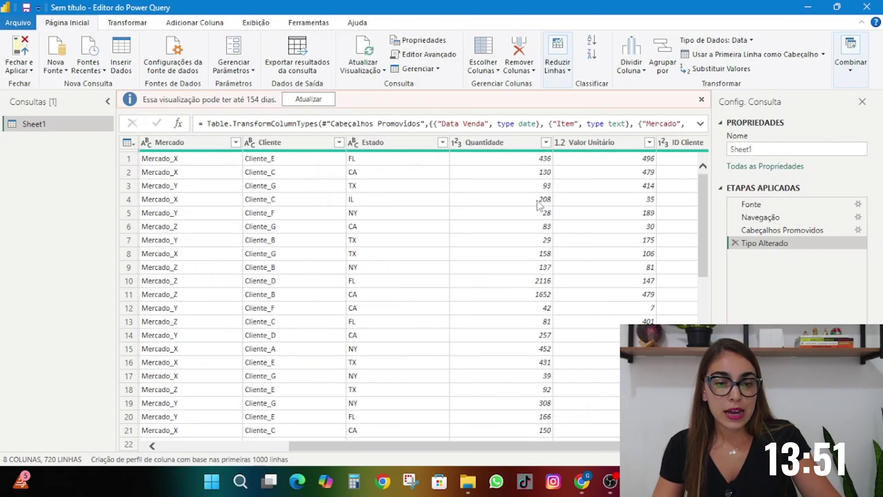
{"action": "left_click_drag", "start_coordinate": [597, 447], "coordinate": [640, 447]}
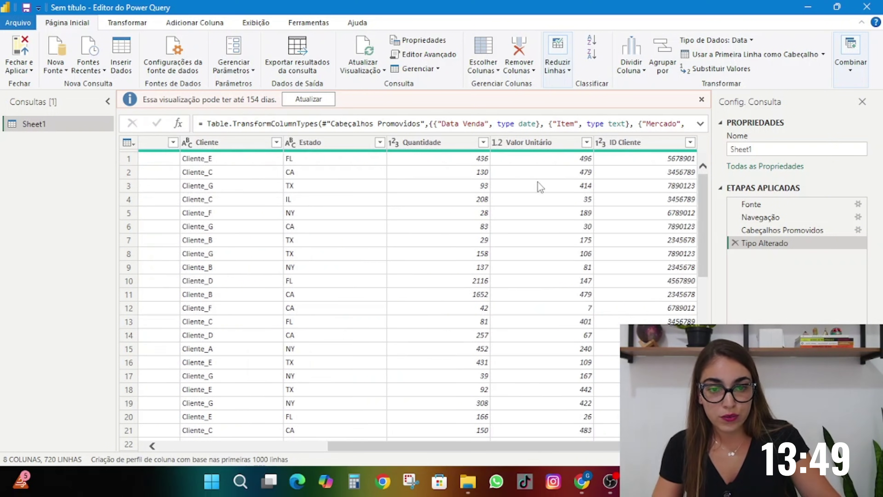
{"action": "left_click", "coordinate": [497, 143]}
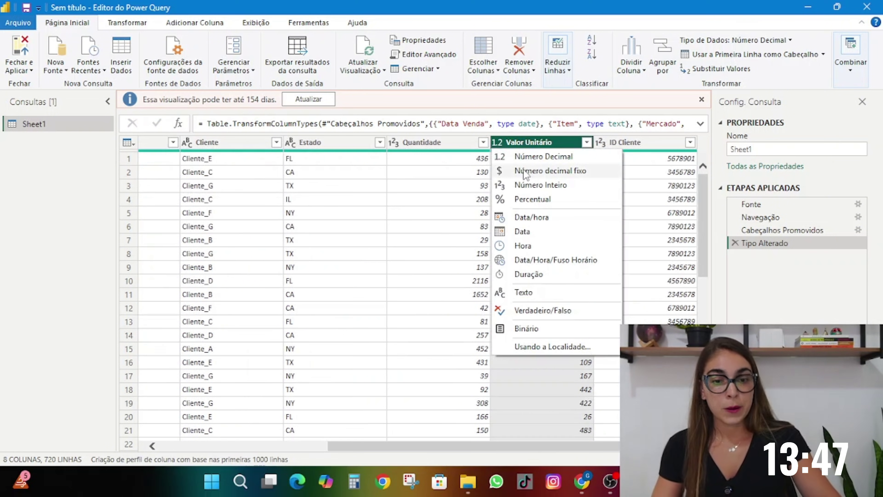
{"action": "left_click", "coordinate": [526, 175]}
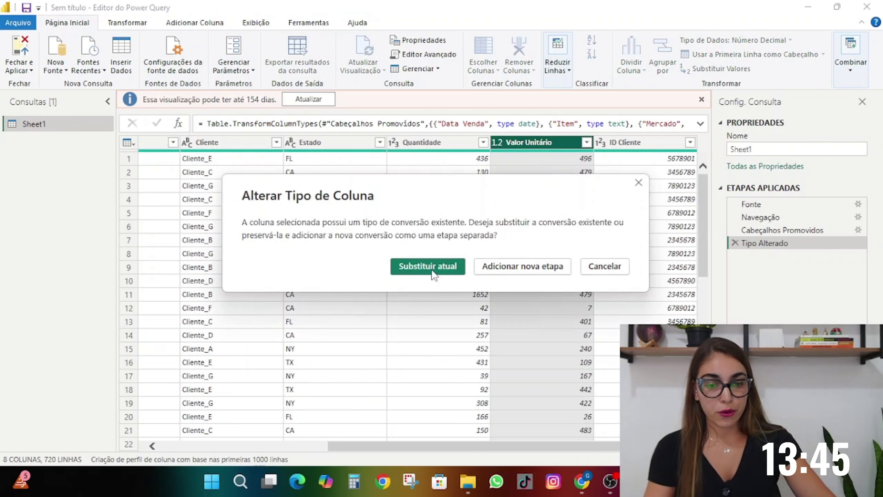
{"action": "left_click", "coordinate": [432, 269]}
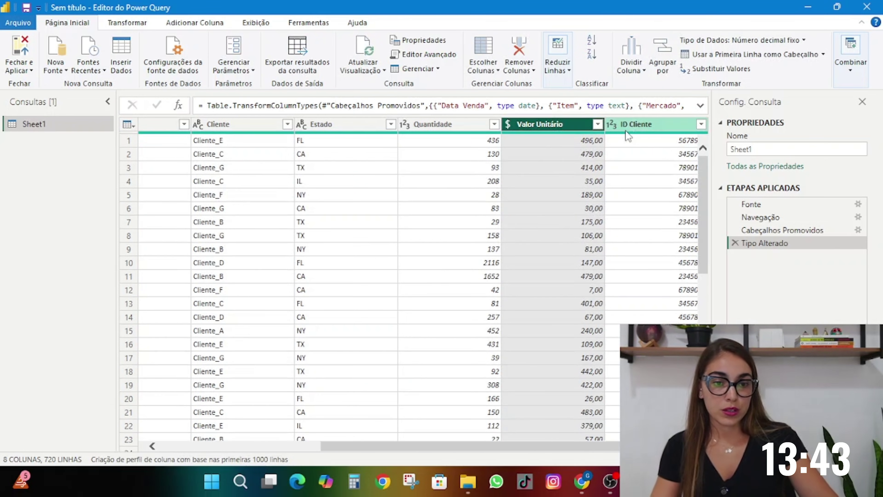
Step: Change the ID Cliente column's data type to text, replacing the current conversion
{"action": "scroll", "coordinate": [645, 202], "scroll_direction": "right", "scroll_amount": 1}
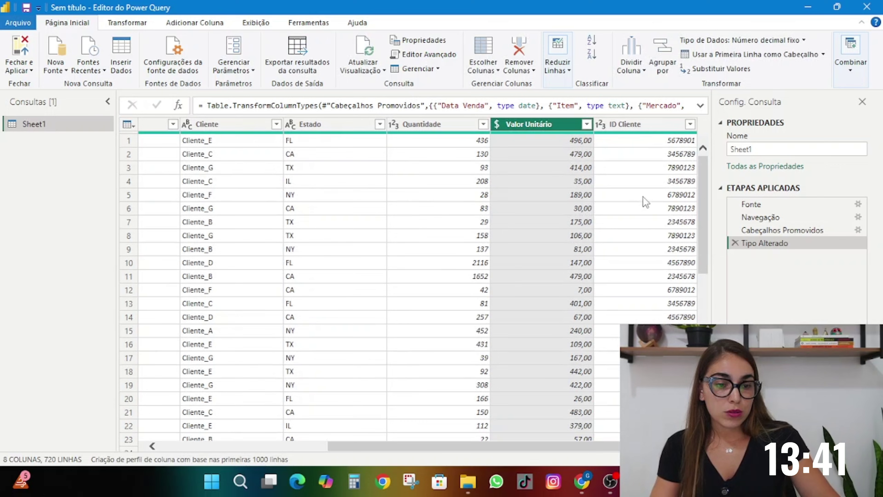
{"action": "left_click", "coordinate": [600, 126]}
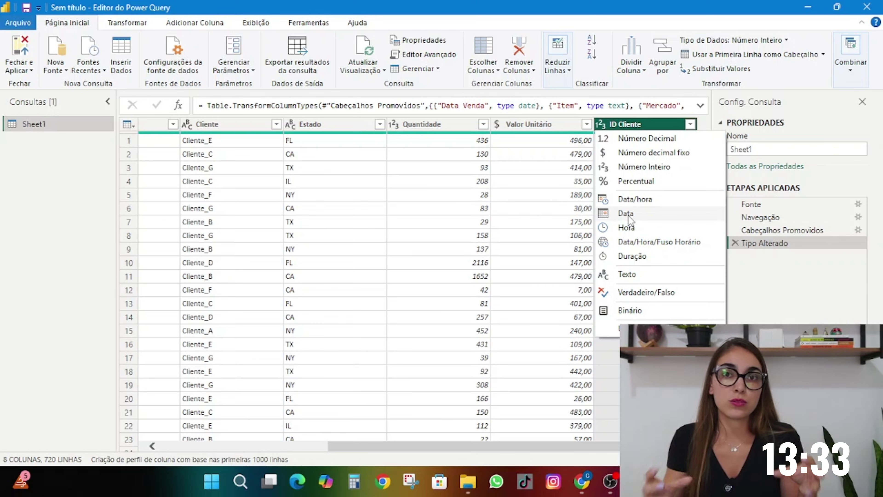
{"action": "key", "text": "XF86AudioMute"}
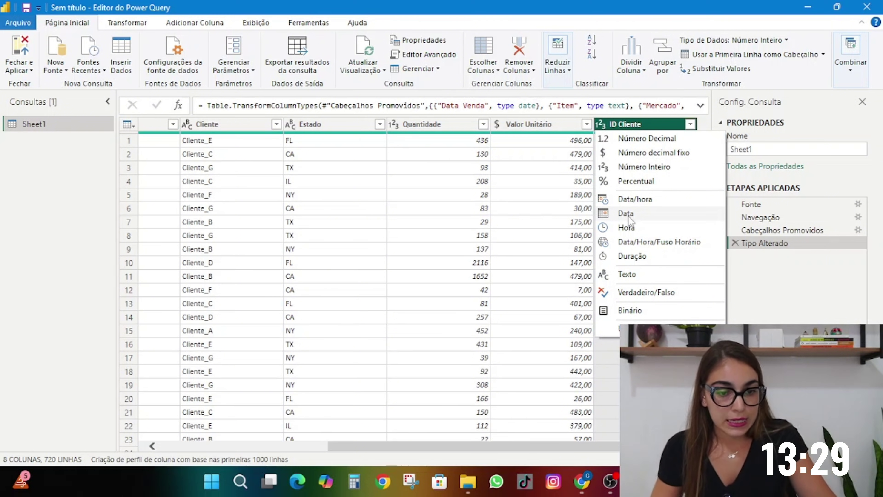
{"action": "left_click", "coordinate": [642, 275]}
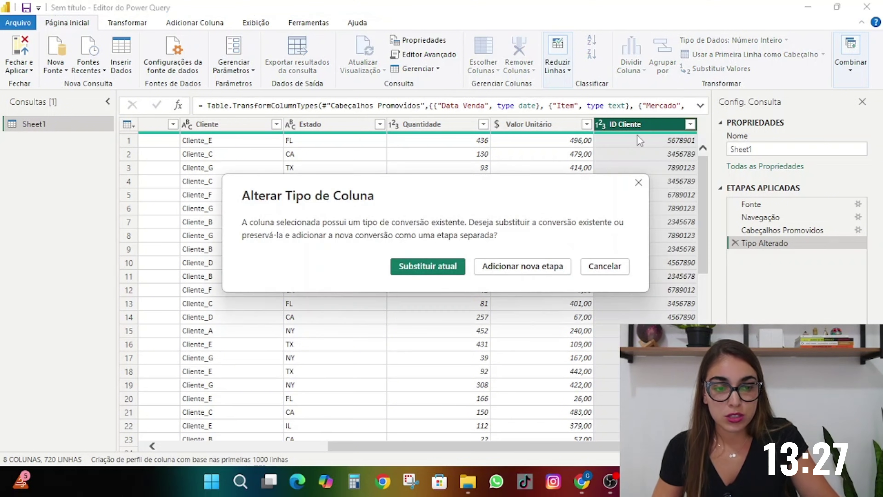
{"action": "left_click", "coordinate": [449, 263]}
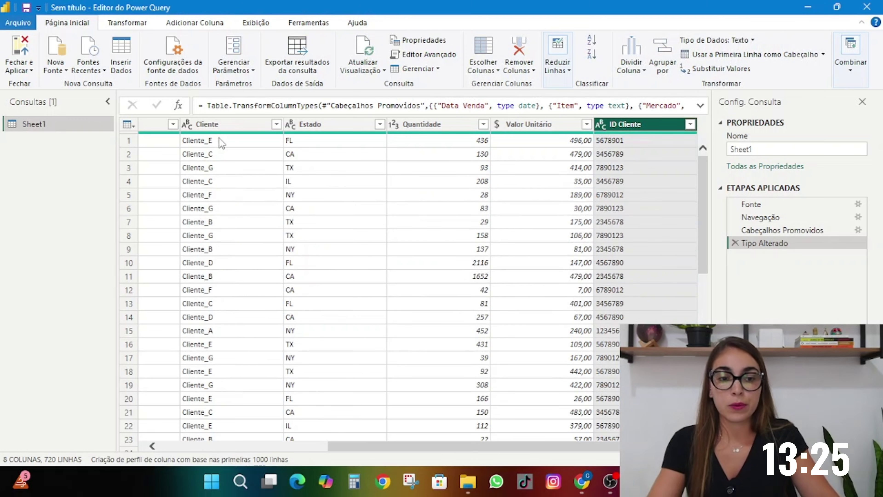
Step: Rename the Sheet1 query as "Base De Vendas" and apply the changes to load it into the report
{"action": "right_click", "coordinate": [64, 125]}
{"action": "left_click", "coordinate": [118, 182]}
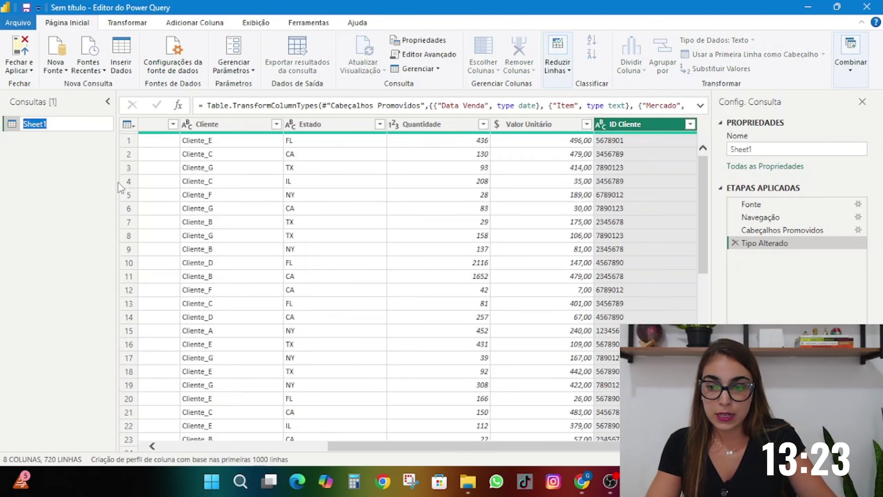
{"action": "type", "text": "Base De v"}
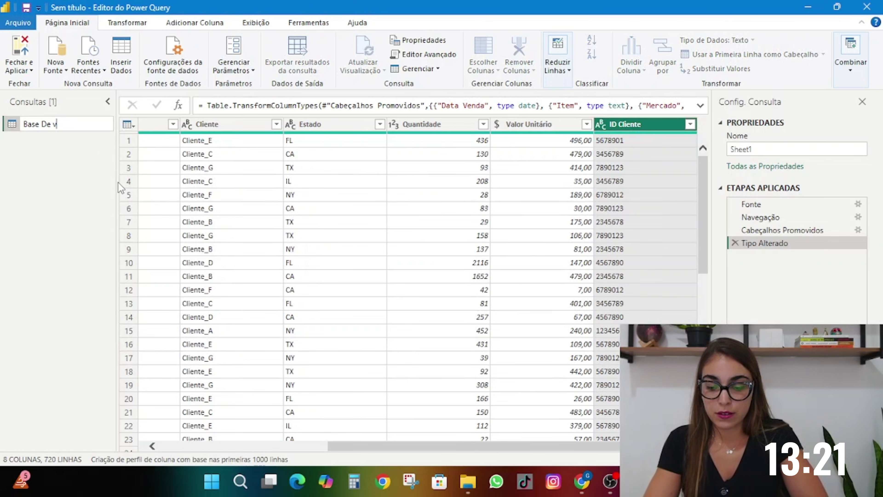
{"action": "type", "text": "endas"}
{"action": "left_click", "coordinate": [14, 52]}
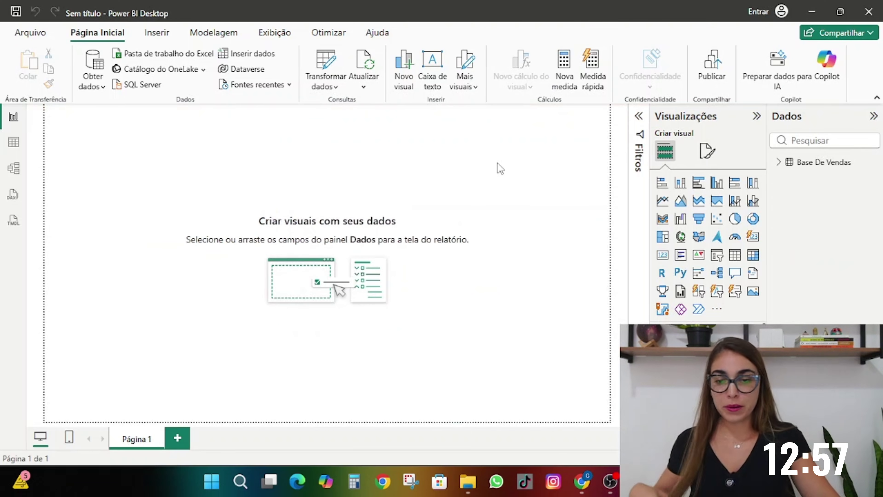
Step: Format the Data Venda column of the Base De Vendas table as a short date (14/03/2001 style)
{"action": "left_click", "coordinate": [22, 152]}
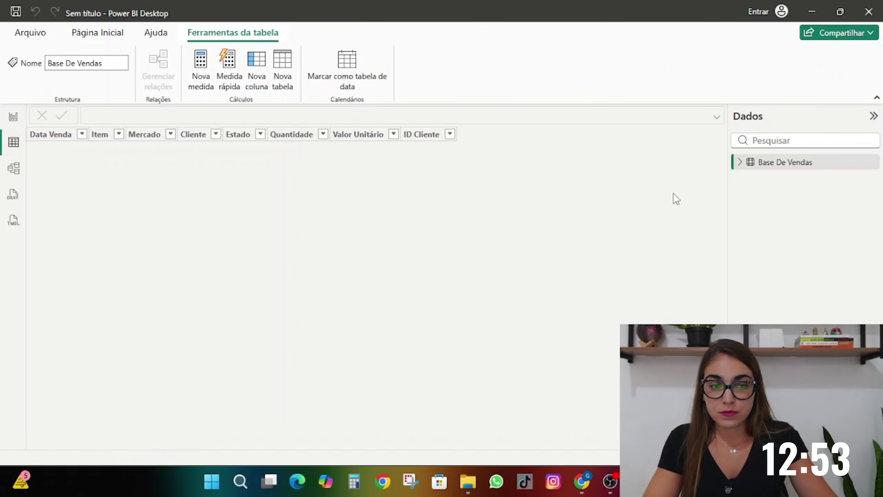
{"action": "left_click", "coordinate": [80, 139]}
{"action": "left_click", "coordinate": [13, 117]}
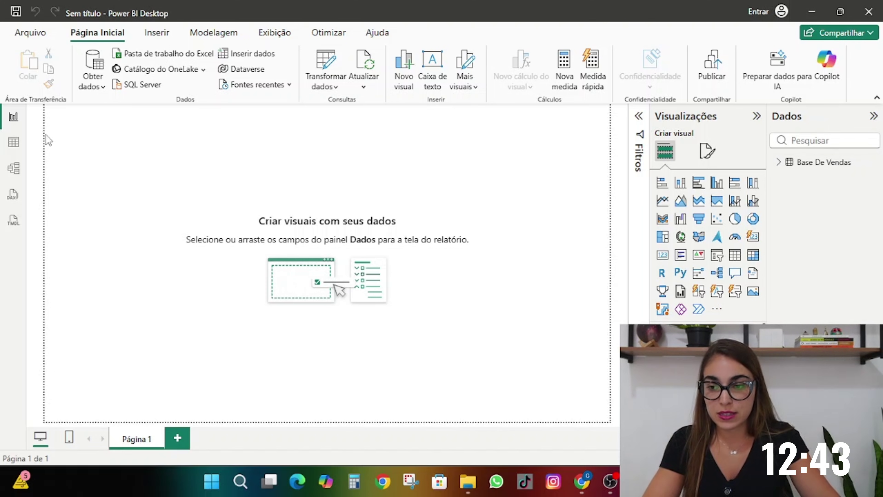
{"action": "left_click", "coordinate": [10, 150]}
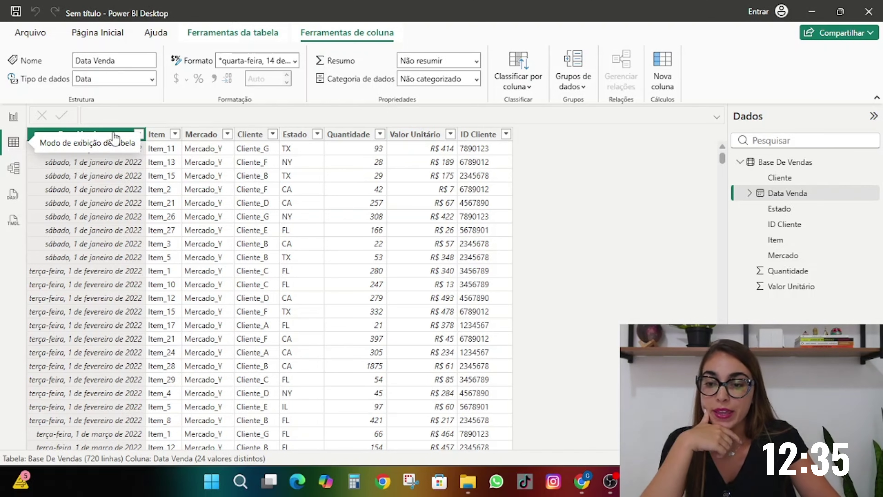
{"action": "left_click", "coordinate": [295, 61]}
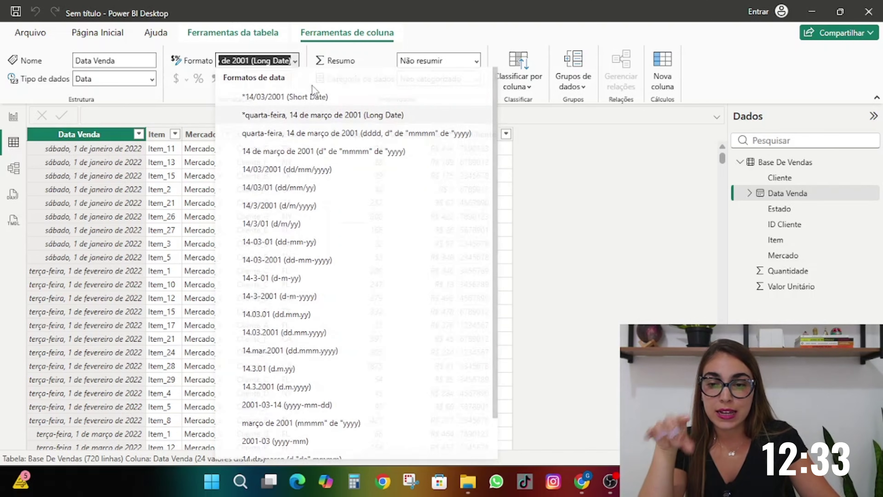
{"action": "key", "text": "Escape"}
{"action": "key", "text": "Down"}
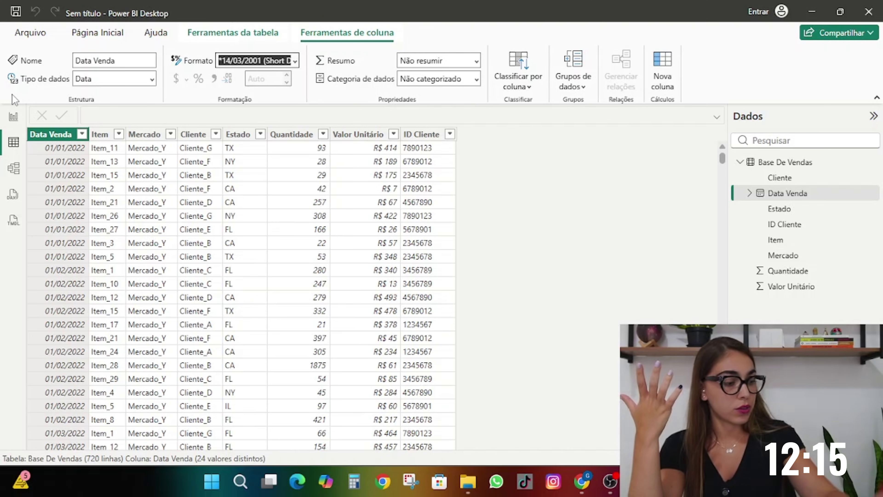
Step: Create a stacked column chart on the report page showing Valor Unitário by Cliente
{"action": "left_click", "coordinate": [17, 117]}
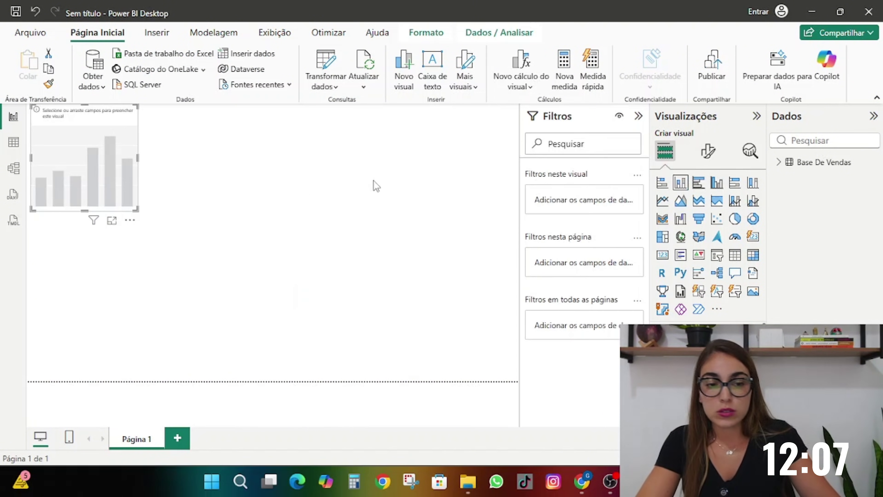
{"action": "left_click", "coordinate": [780, 162]}
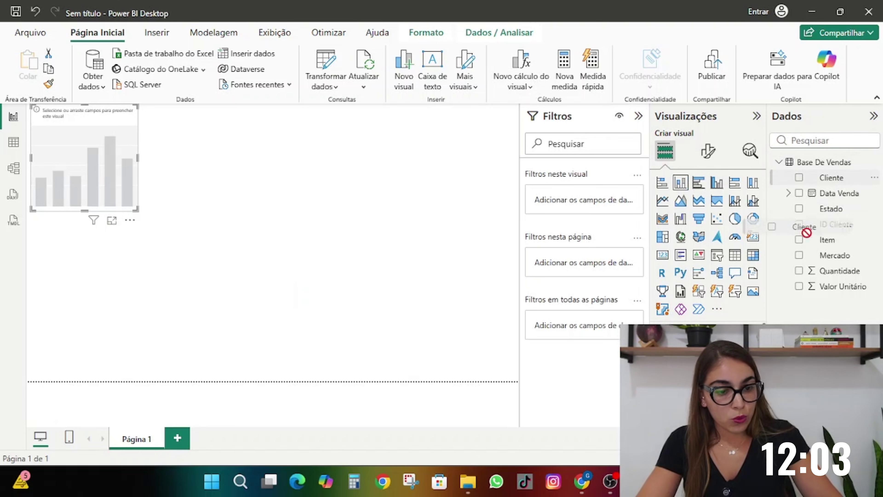
{"action": "left_click_drag", "start_coordinate": [806, 231], "coordinate": [806, 232]}
{"action": "left_click_drag", "start_coordinate": [831, 178], "coordinate": [709, 351]}
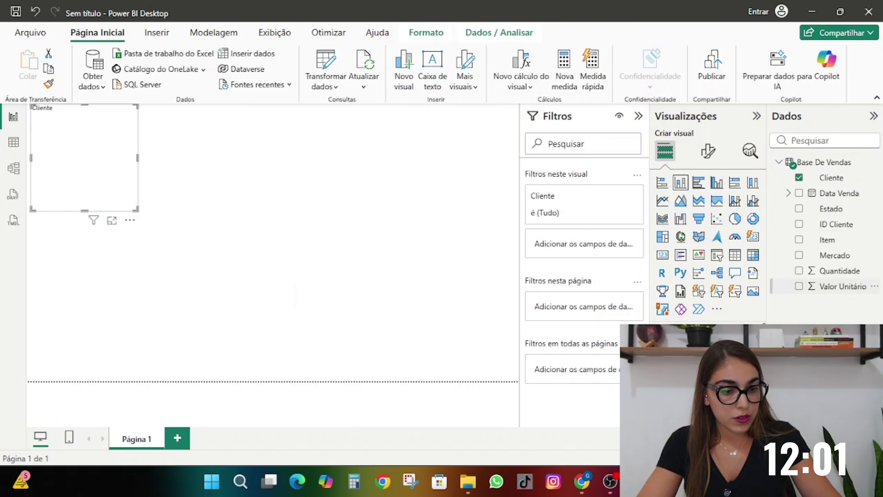
{"action": "left_click_drag", "start_coordinate": [843, 286], "coordinate": [59, 183]}
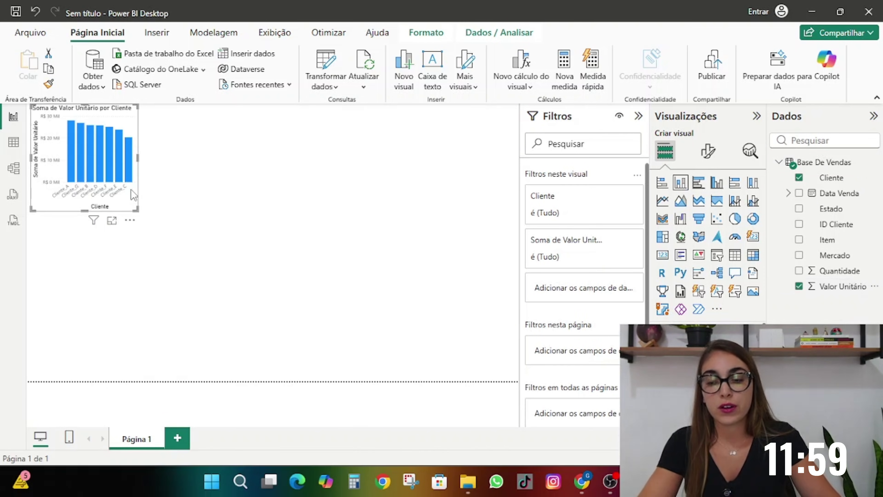
Step: Enlarge the Valor Unitário by Cliente chart and move it slightly down the page
{"action": "left_click_drag", "start_coordinate": [138, 210], "coordinate": [182, 240]}
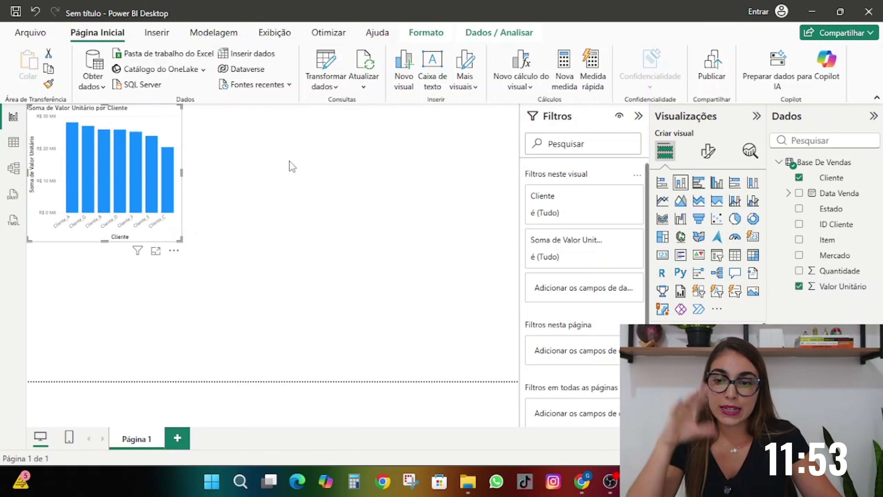
{"action": "left_click_drag", "start_coordinate": [138, 115], "coordinate": [138, 127]}
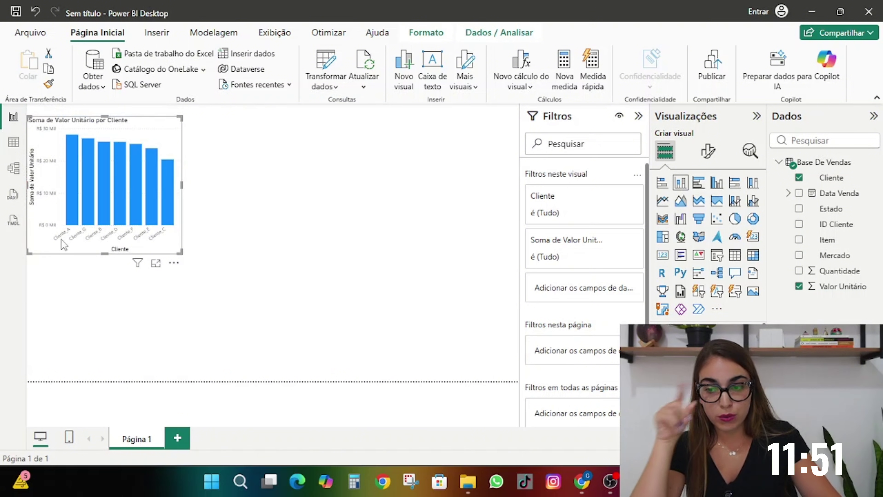
{"action": "left_click", "coordinate": [232, 139]}
Step: Examine the dates available in the Data Venda column's filter, leave them unfiltered and return to the report page
{"action": "left_click", "coordinate": [13, 141]}
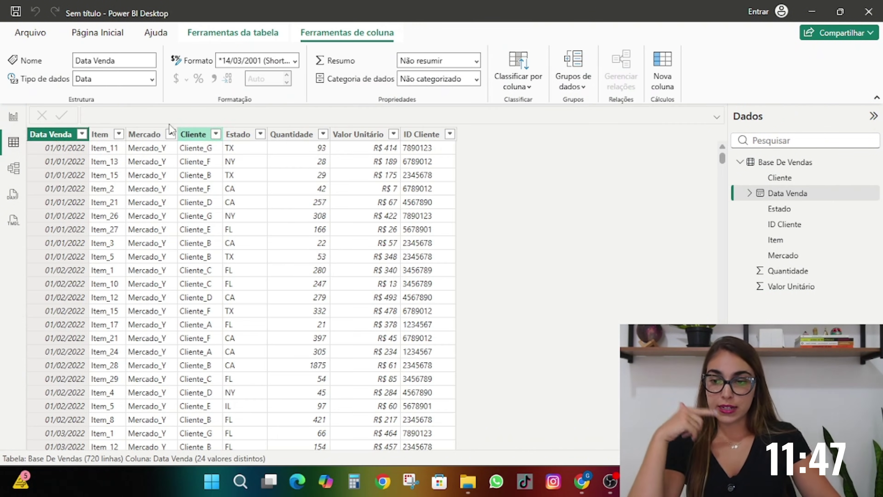
{"action": "left_click", "coordinate": [81, 134]}
{"action": "scroll", "coordinate": [155, 244], "scroll_direction": "down", "scroll_amount": 1}
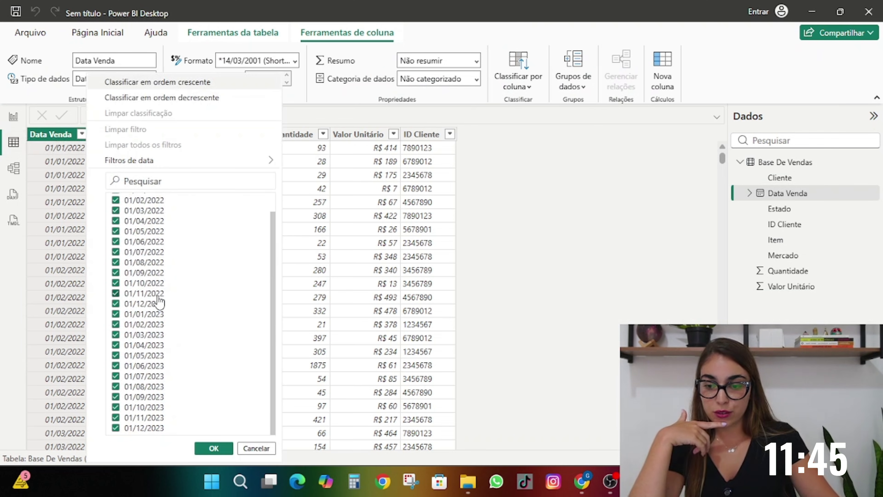
{"action": "scroll", "coordinate": [157, 300], "scroll_direction": "up", "scroll_amount": 1}
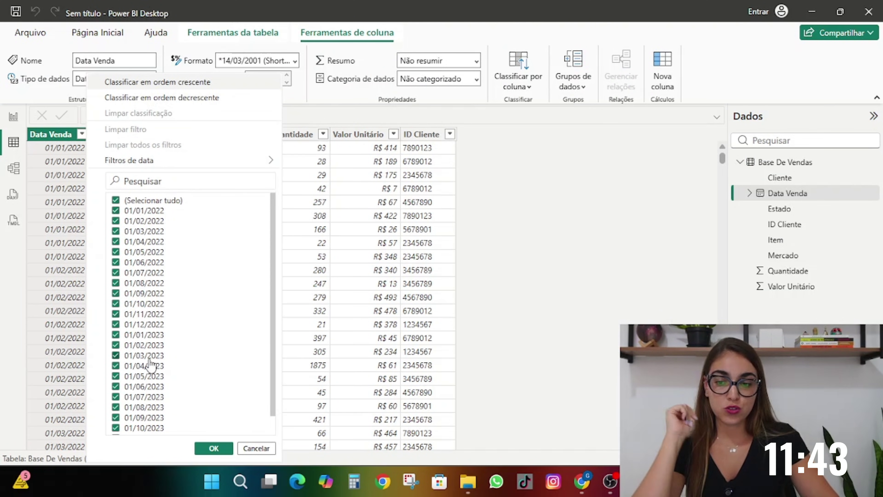
{"action": "left_click", "coordinate": [256, 447]}
{"action": "left_click", "coordinate": [13, 116]}
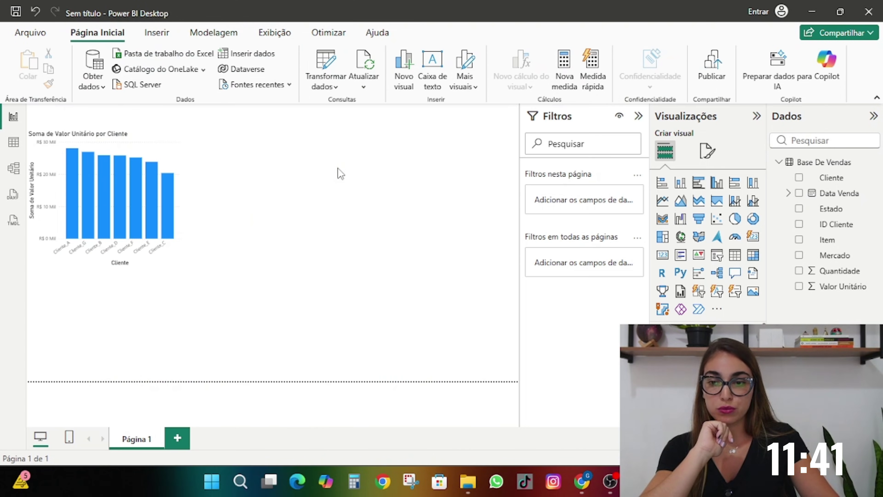
Step: Add a slicer below the chart using the Ano level of the Data Venda date hierarchy
{"action": "left_click", "coordinate": [716, 255]}
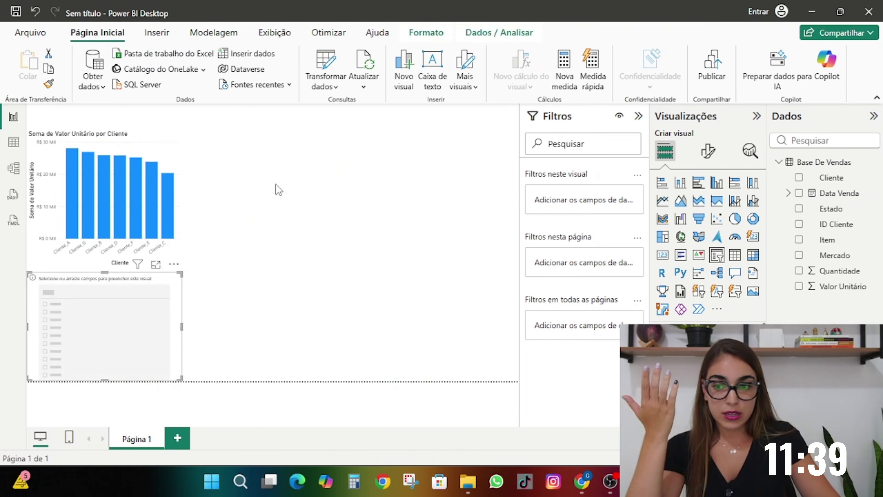
{"action": "left_click", "coordinate": [788, 193]}
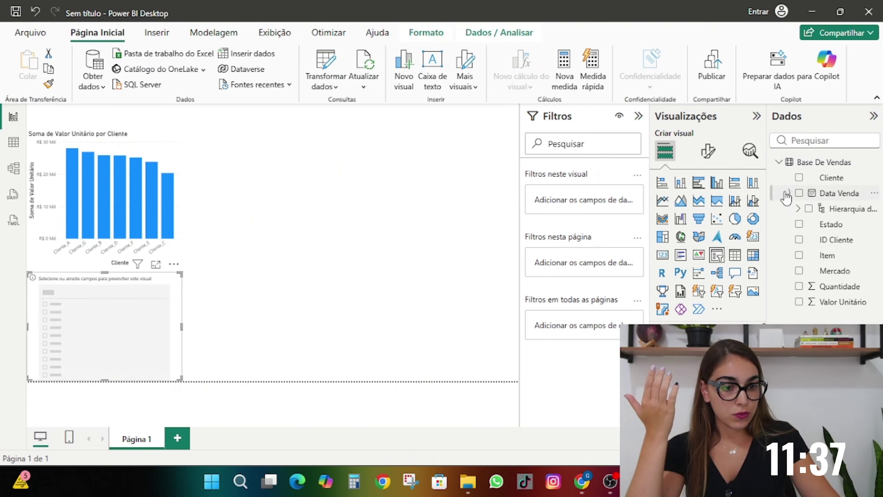
{"action": "left_click", "coordinate": [798, 209]}
{"action": "left_click", "coordinate": [819, 224]}
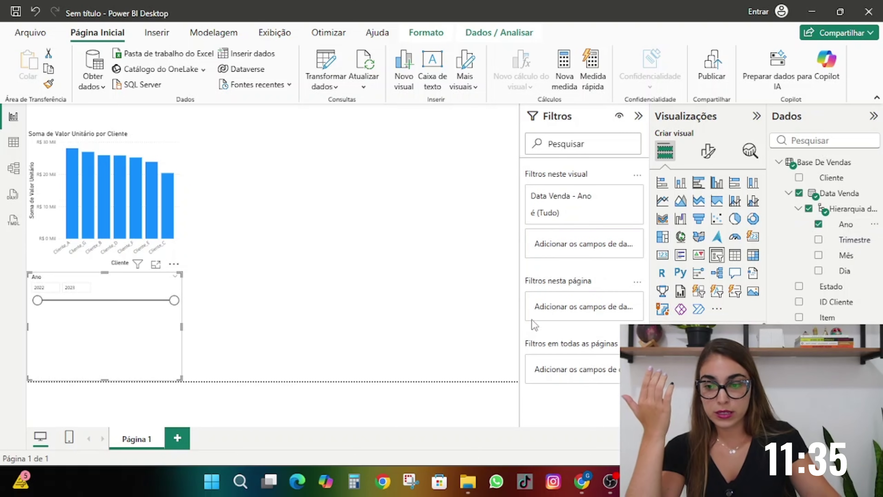
Step: Set the Ano slicer's style to Bloco
{"action": "left_click", "coordinate": [708, 151]}
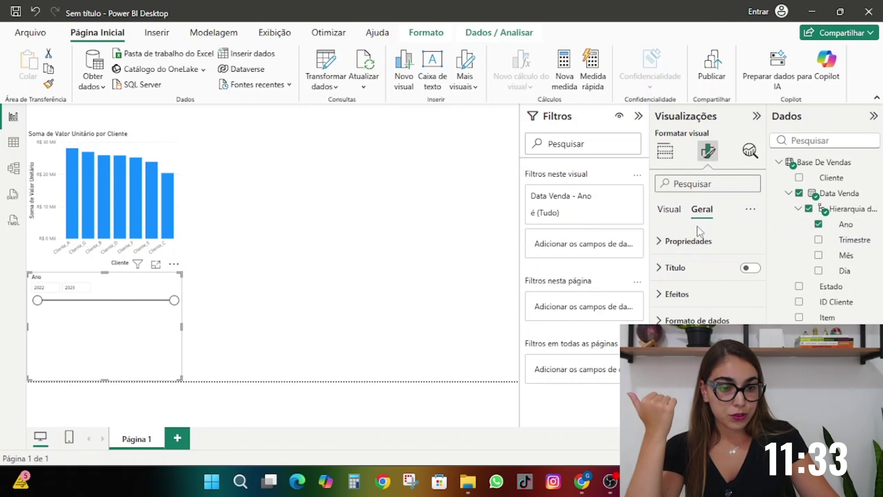
{"action": "left_click", "coordinate": [696, 240]}
{"action": "left_click", "coordinate": [710, 305]}
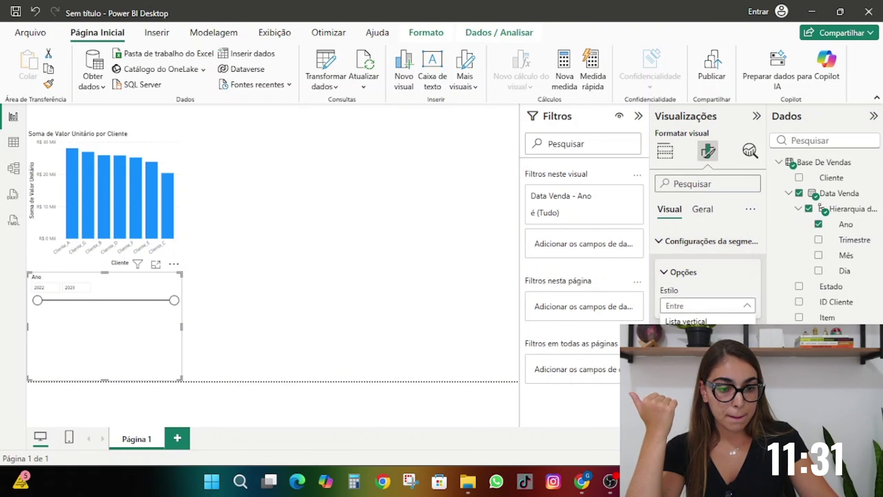
{"action": "left_click", "coordinate": [681, 336]}
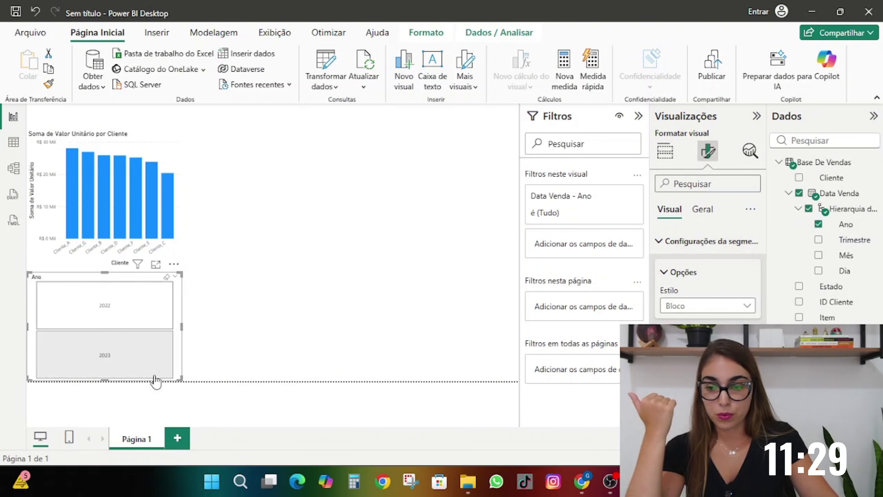
Step: Shrink the Ano slicer so 2022 and 2023 sit side by side, and move it to the page's top edge above the client chart
{"action": "left_click", "coordinate": [118, 310]}
{"action": "left_click", "coordinate": [118, 310]}
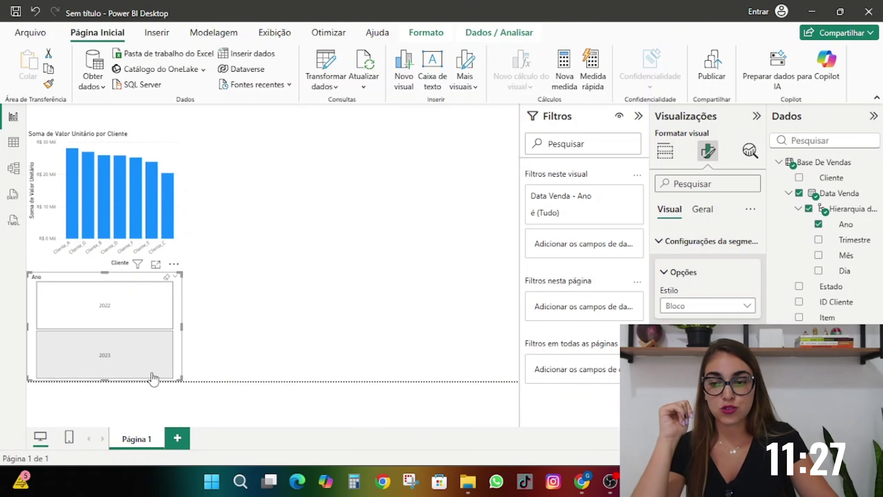
{"action": "left_click_drag", "start_coordinate": [181, 379], "coordinate": [168, 308]}
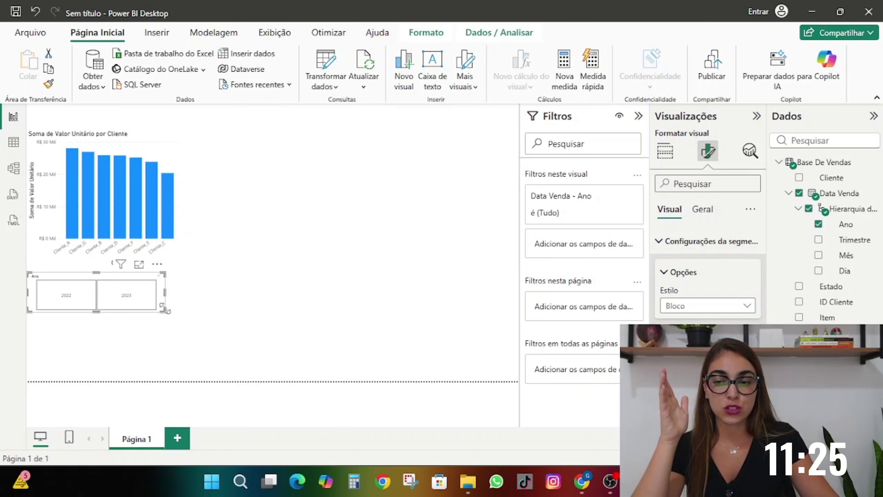
{"action": "left_click_drag", "start_coordinate": [98, 269], "coordinate": [98, 98]}
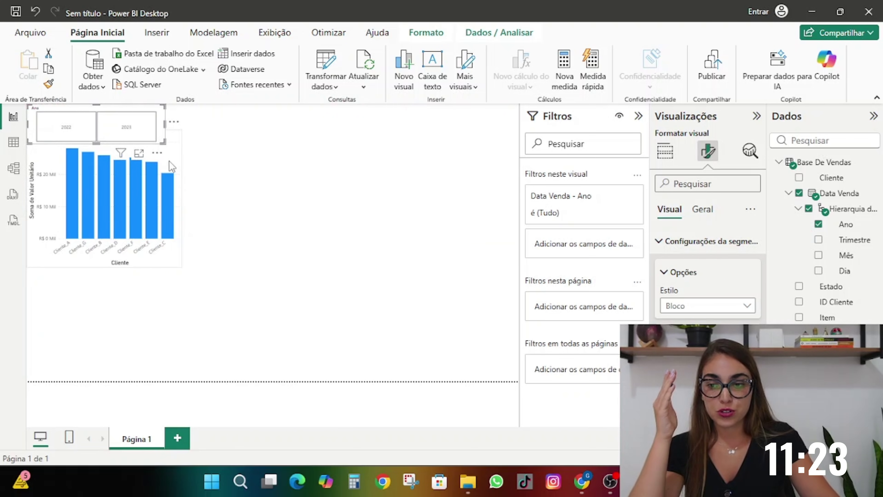
Step: Narrow the Ano slicer and shift the client chart slightly down and right so it sits clear beneath the slicer
{"action": "left_click", "coordinate": [178, 175]}
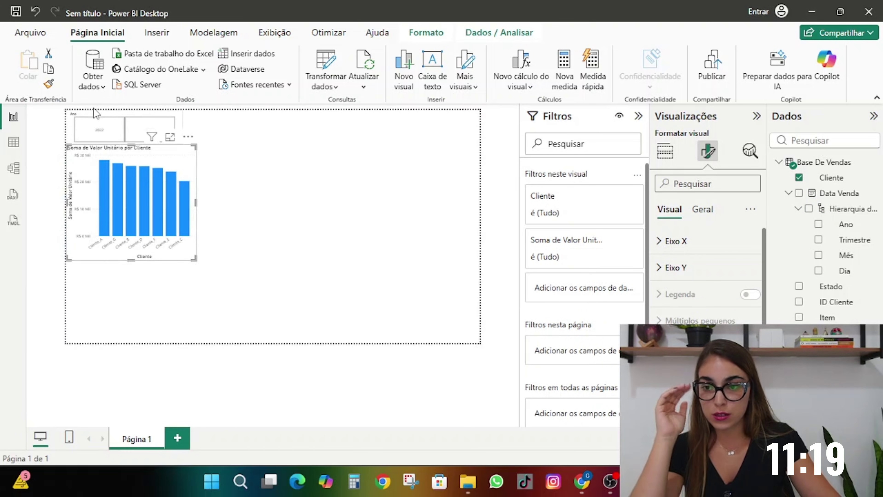
{"action": "left_click", "coordinate": [168, 130]}
{"action": "left_click_drag", "start_coordinate": [182, 128], "coordinate": [158, 125]}
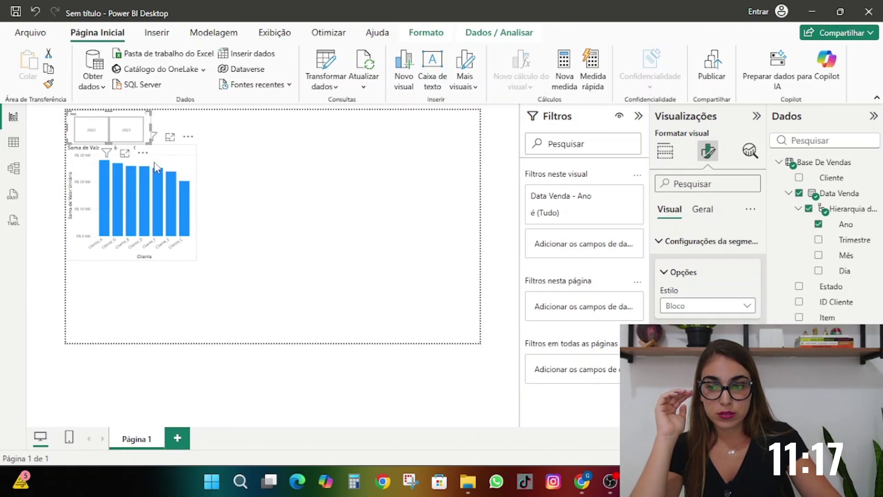
{"action": "left_click", "coordinate": [157, 157]}
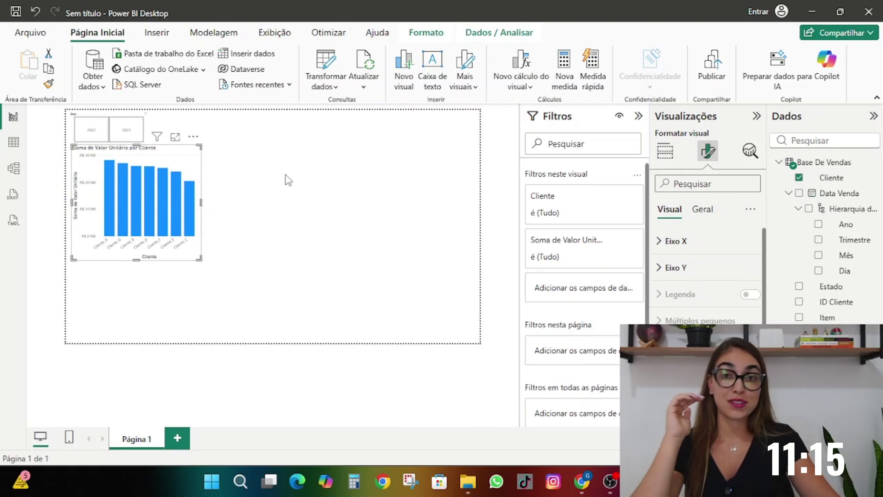
{"action": "left_click", "coordinate": [498, 166]}
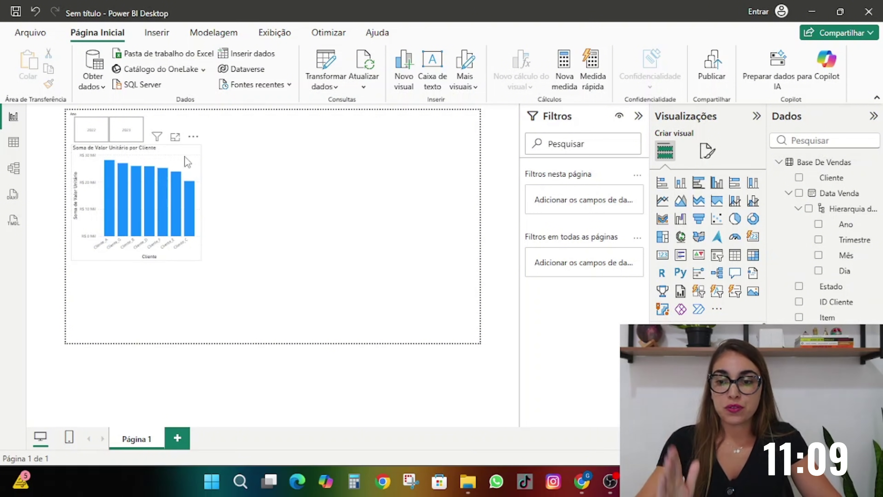
Step: Add an empty 100% stacked bar chart and place it to the right of the client chart
{"action": "left_click", "coordinate": [177, 157]}
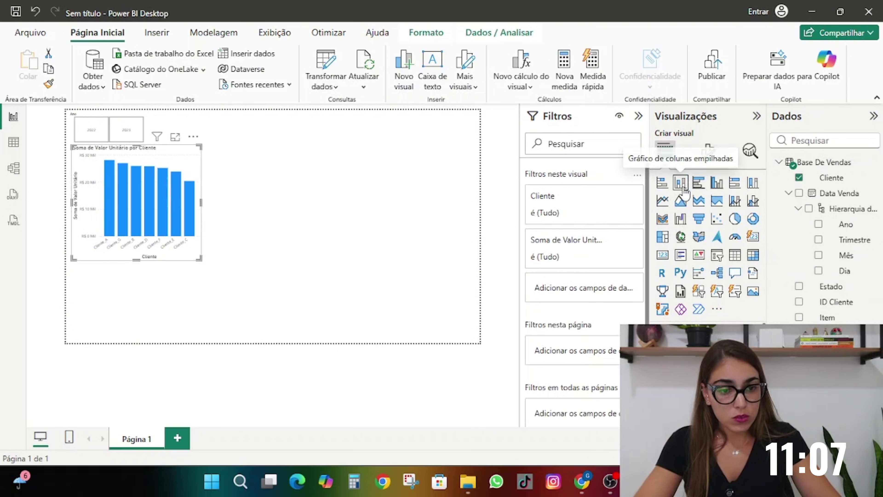
{"action": "left_click", "coordinate": [410, 228]}
{"action": "left_click", "coordinate": [734, 182]}
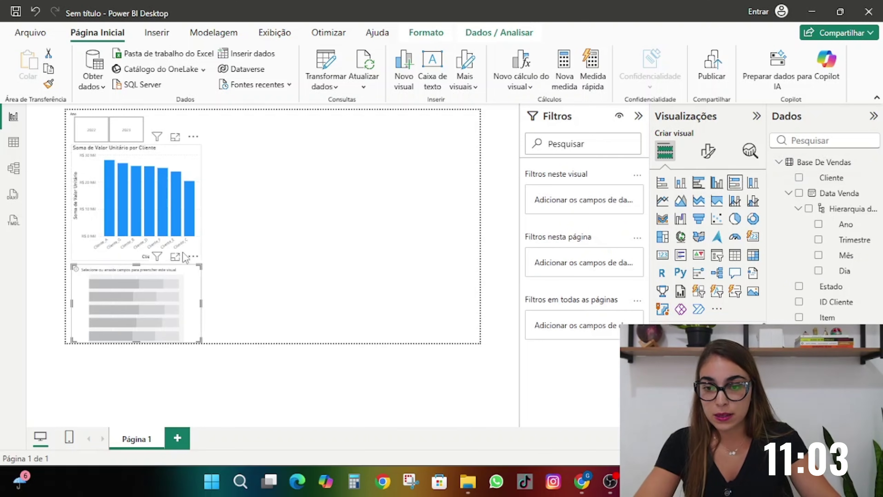
{"action": "left_click_drag", "start_coordinate": [182, 252], "coordinate": [316, 164]}
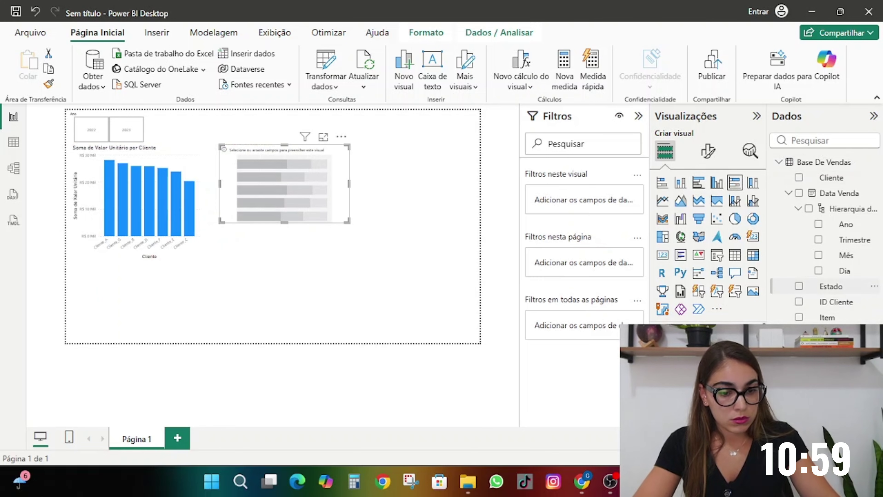
Step: Fill the new bar chart with the sum of Valor Unitário by Mercado, using Estado as the legend
{"action": "left_click", "coordinate": [799, 286]}
{"action": "left_click", "coordinate": [799, 333]}
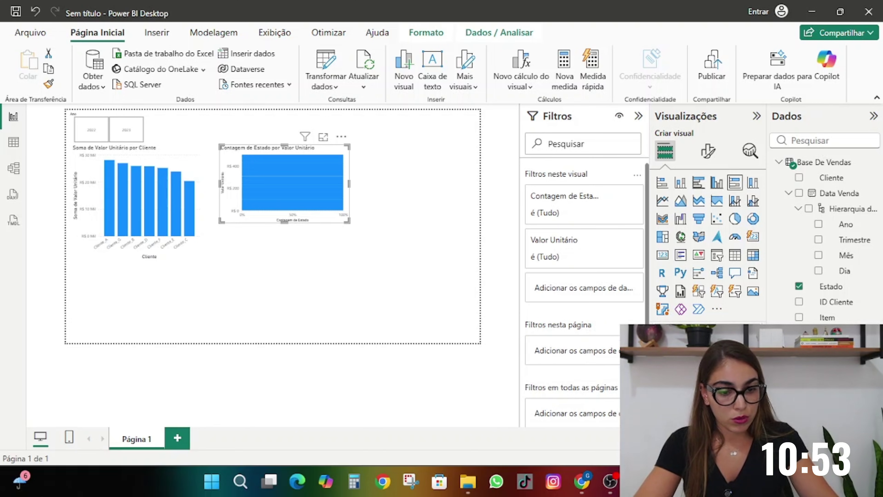
{"action": "left_click", "coordinate": [756, 331]}
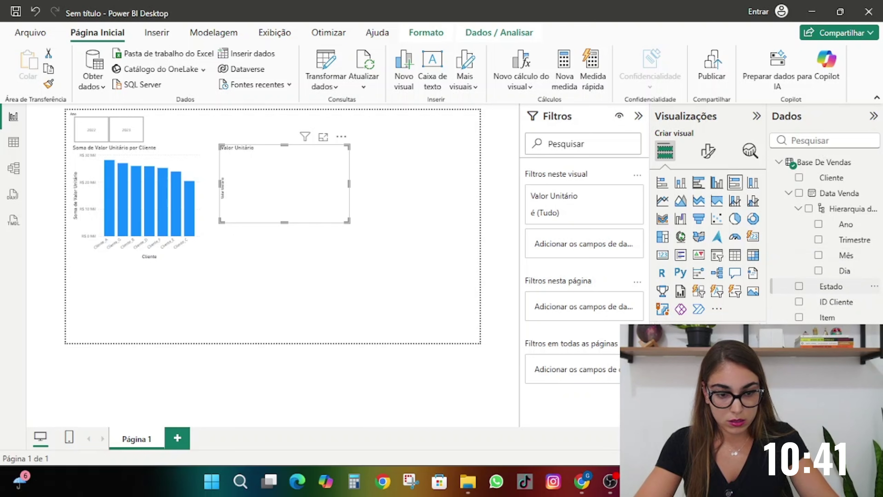
{"action": "left_click", "coordinate": [798, 285]}
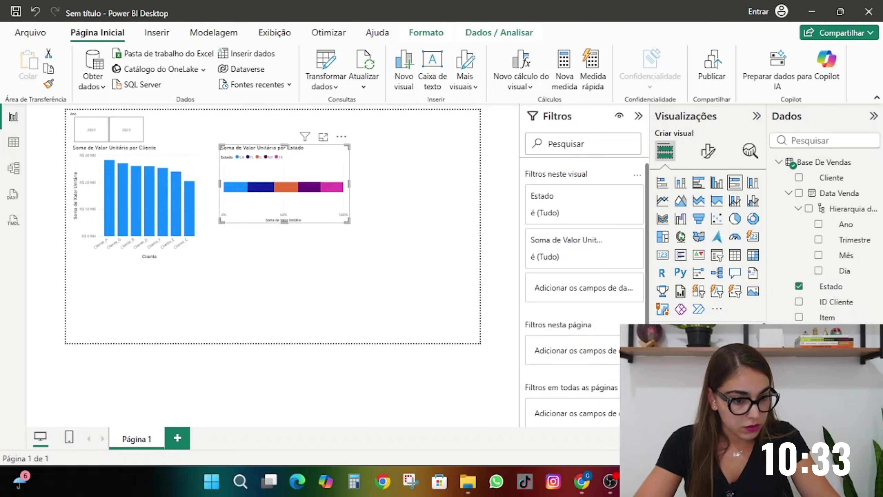
{"action": "left_click", "coordinate": [799, 333]}
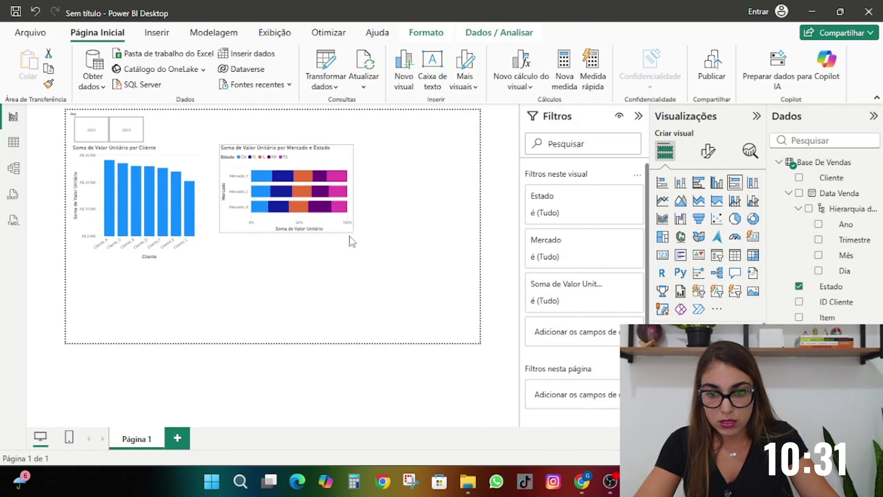
Step: Convert the Mercado and Estado chart to an enlarged stacked bar chart whose top edge is level with the client chart
{"action": "left_click_drag", "start_coordinate": [350, 236], "coordinate": [371, 263]}
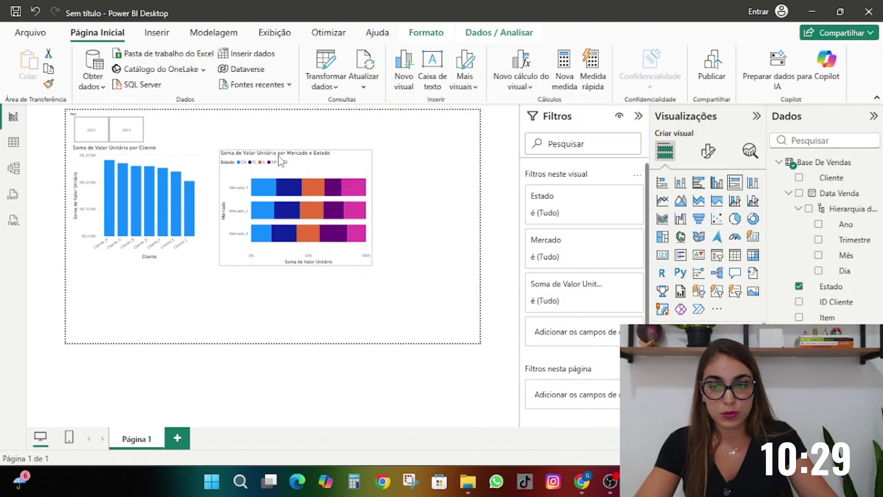
{"action": "left_click", "coordinate": [662, 182]}
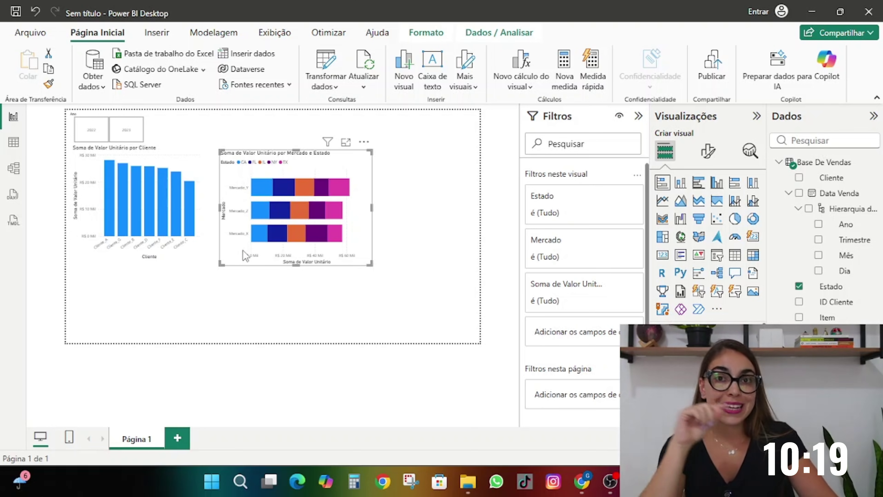
{"action": "left_click", "coordinate": [448, 205]}
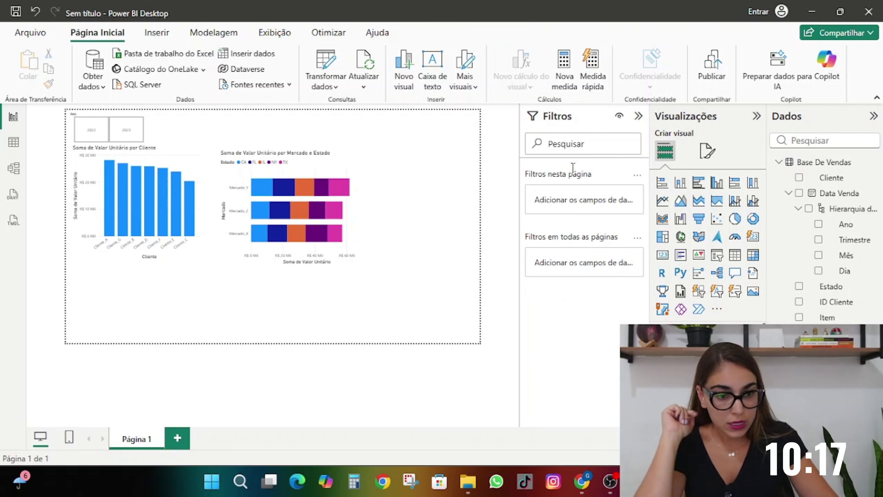
{"action": "left_click", "coordinate": [295, 166]}
{"action": "left_click", "coordinate": [436, 167]}
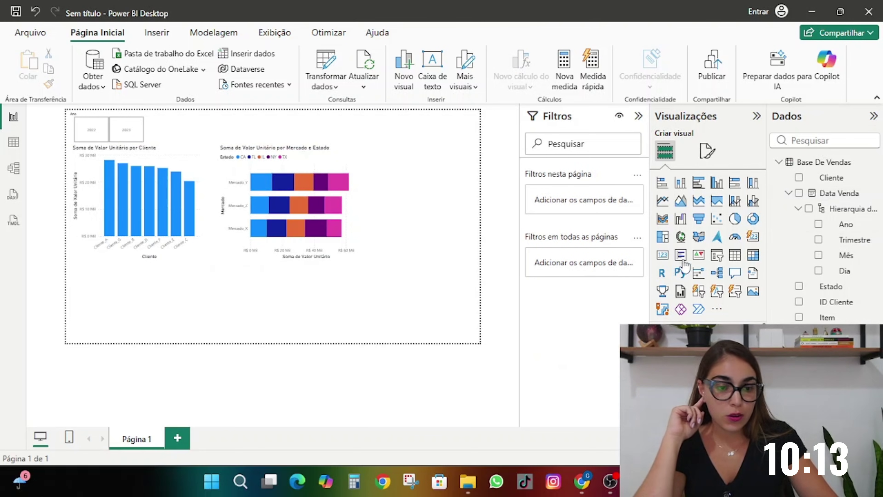
Step: Add a funnel chart of Valor Unitário by Item below the stacked bar chart
{"action": "left_click", "coordinate": [699, 218]}
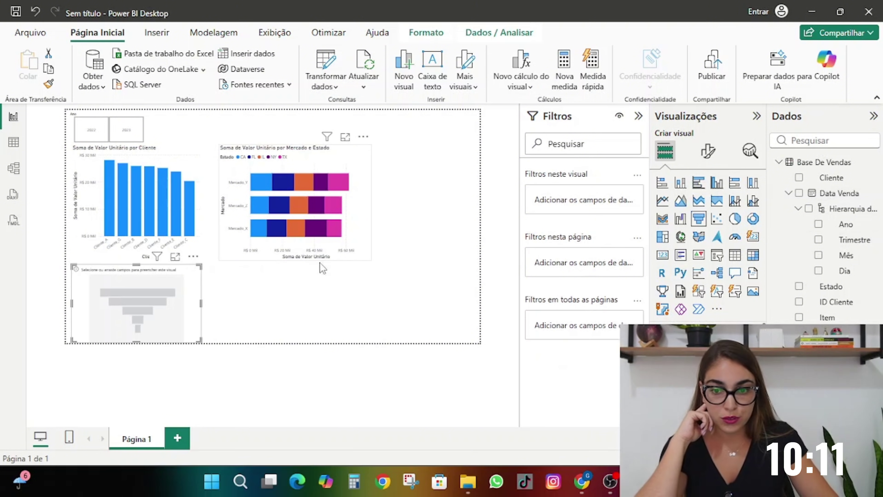
{"action": "left_click_drag", "start_coordinate": [136, 302], "coordinate": [300, 303]}
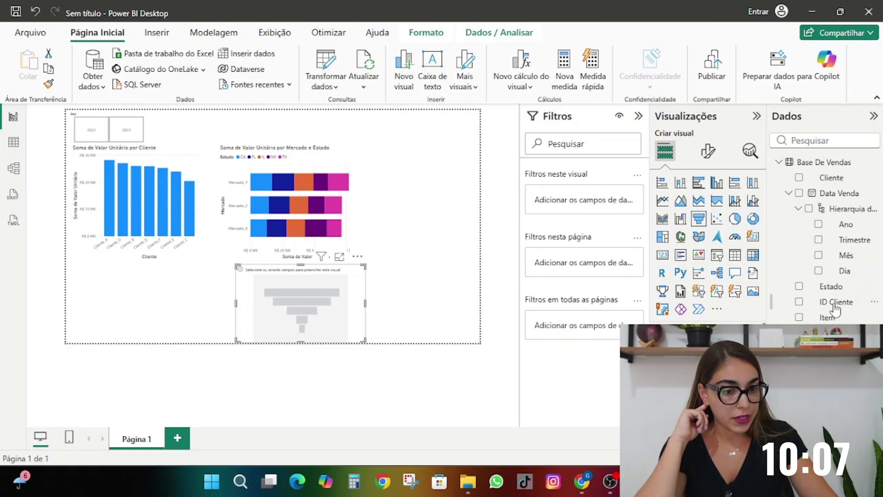
{"action": "left_click", "coordinate": [799, 316]}
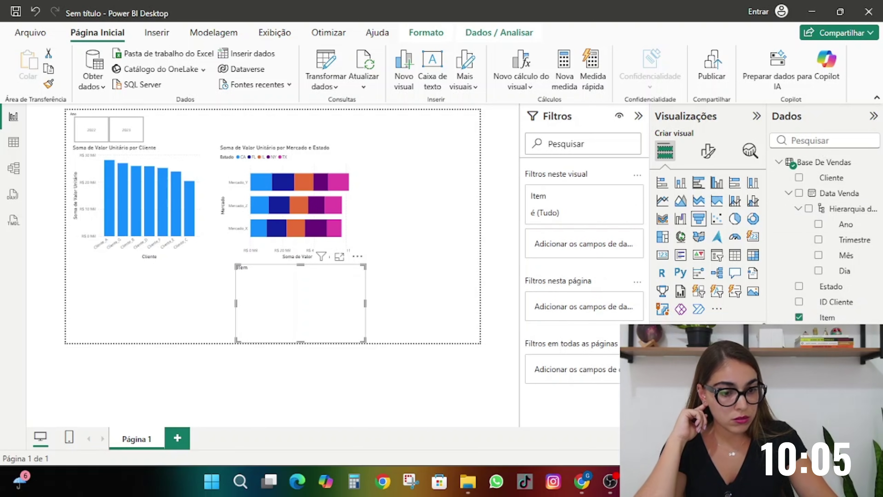
{"action": "left_click", "coordinate": [799, 364]}
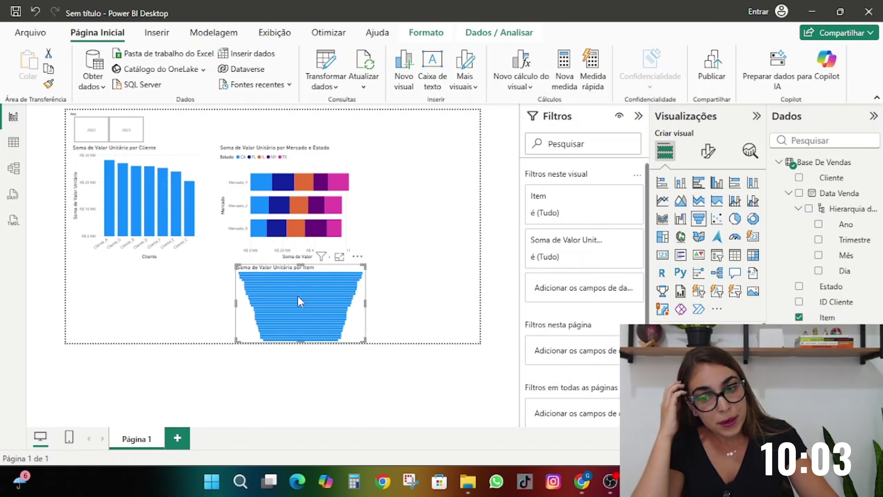
Step: Filter the funnel chart's Item field with N superior to the top 5 items by Soma de Valor Unitário
{"action": "mouse_move", "coordinate": [300, 301]}
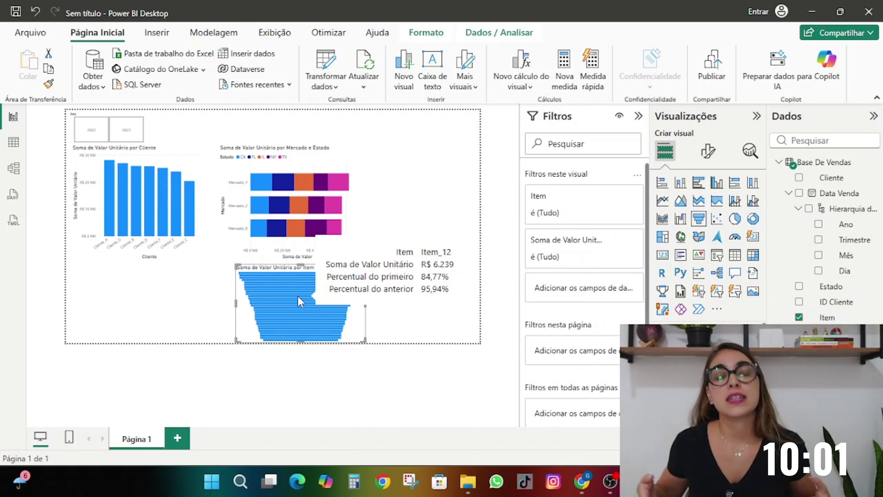
{"action": "left_click", "coordinate": [611, 195]}
{"action": "left_click", "coordinate": [590, 250]}
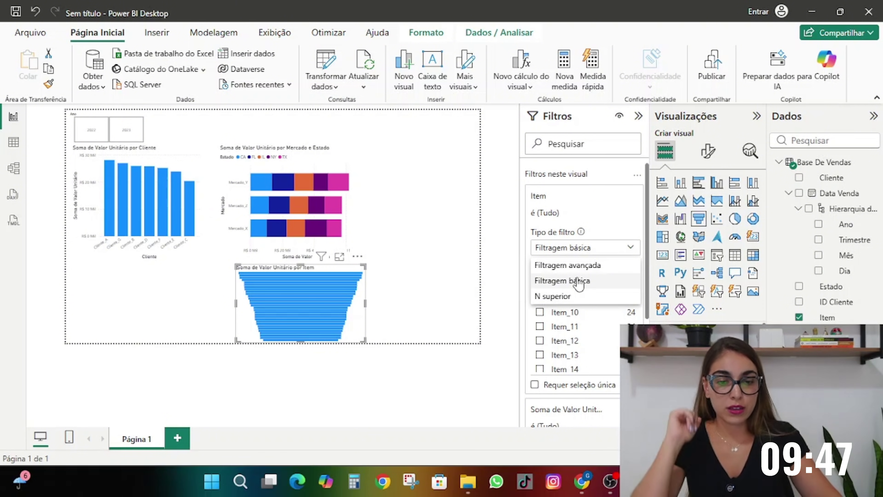
{"action": "left_click", "coordinate": [578, 296]}
{"action": "left_click", "coordinate": [598, 283]}
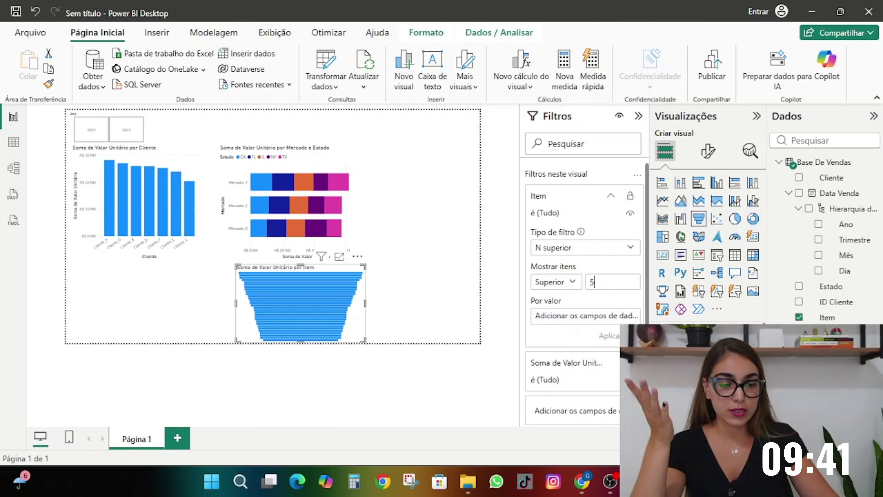
{"action": "left_click_drag", "start_coordinate": [842, 348], "coordinate": [613, 317]}
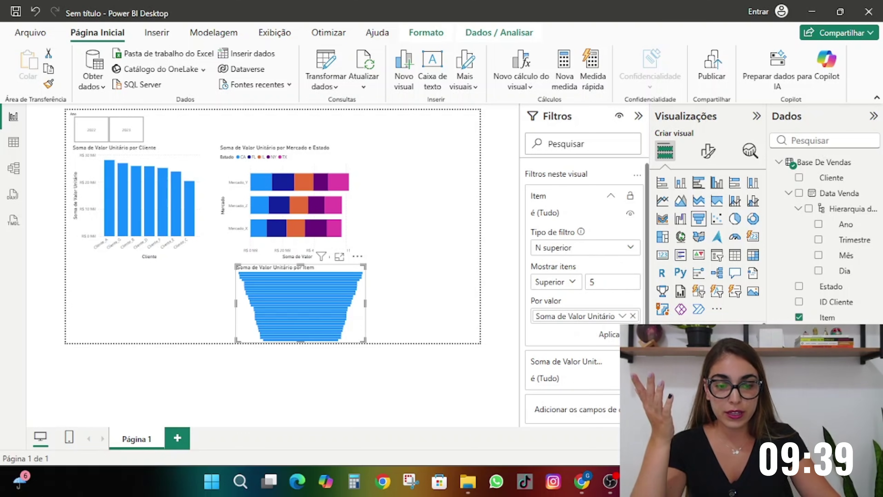
{"action": "left_click", "coordinate": [608, 334]}
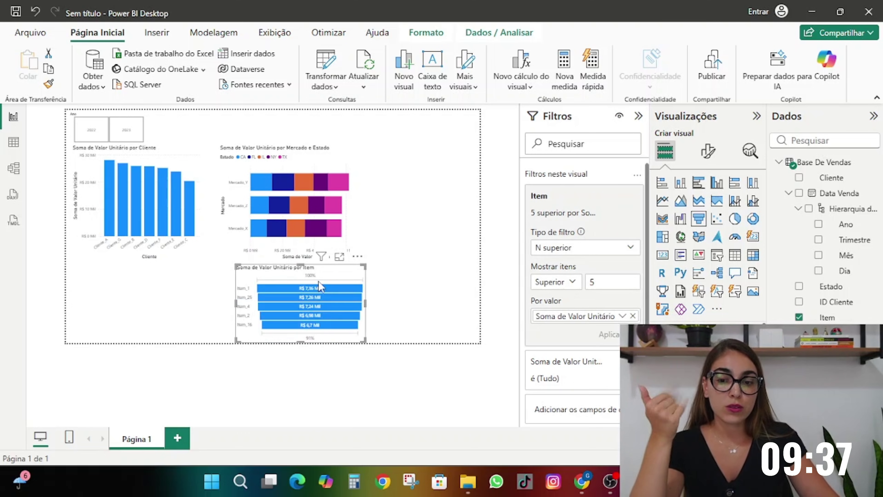
Step: Title the funnel chart "Top 5 Itens poor Valor Unitário" and move it to the right of the stacked bar chart
{"action": "left_click", "coordinate": [707, 151]}
{"action": "left_click", "coordinate": [703, 209]}
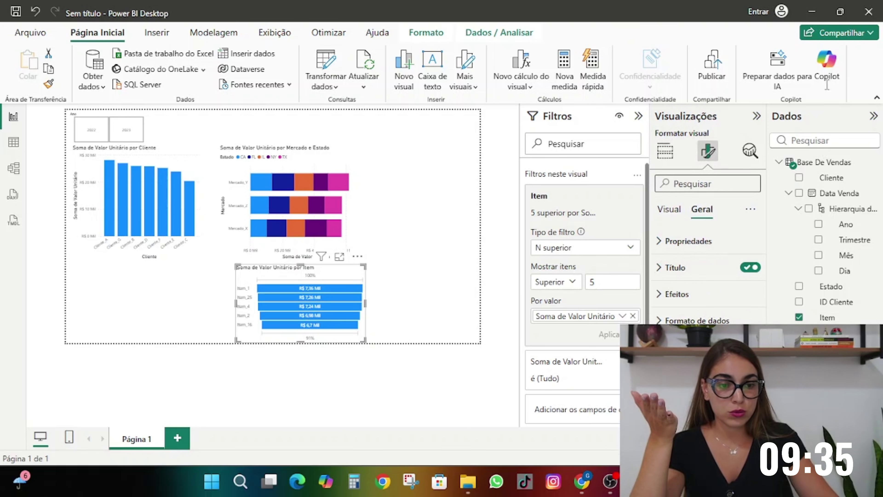
{"action": "left_click", "coordinate": [674, 267]}
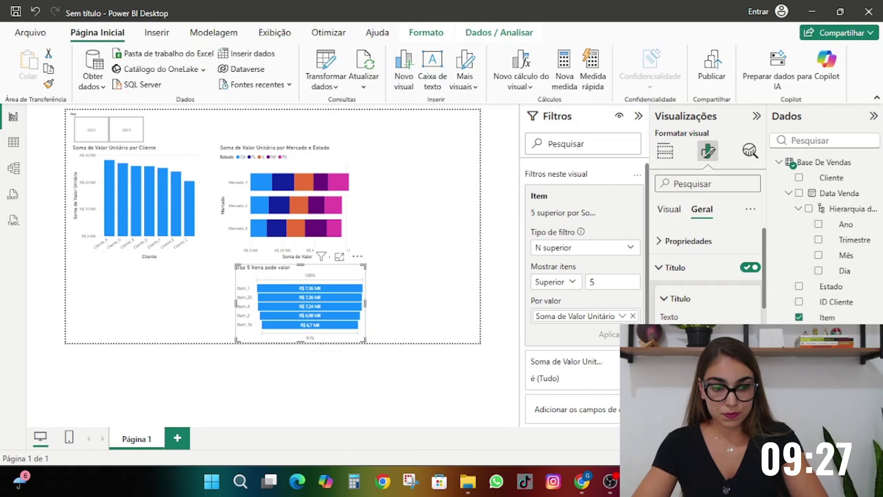
{"action": "key", "text": "BackSpace"}
{"action": "key", "text": "BackSpace"}
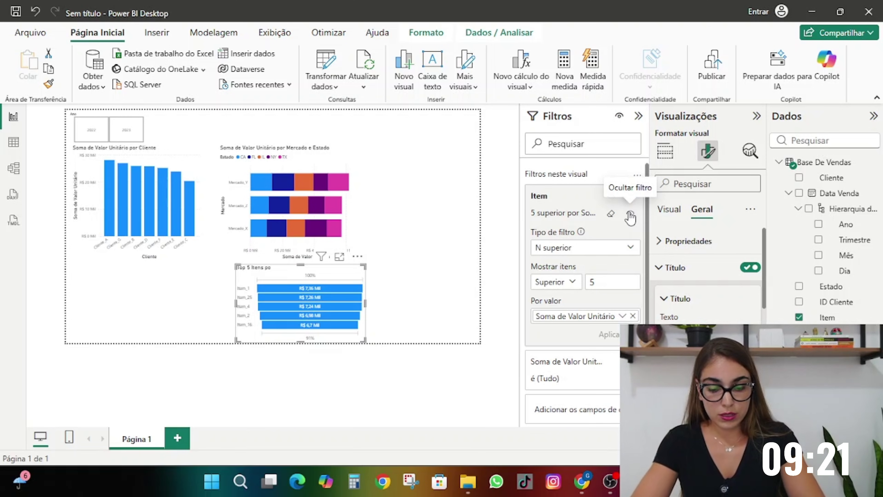
{"action": "type", "text": "or Valor Unitário"}
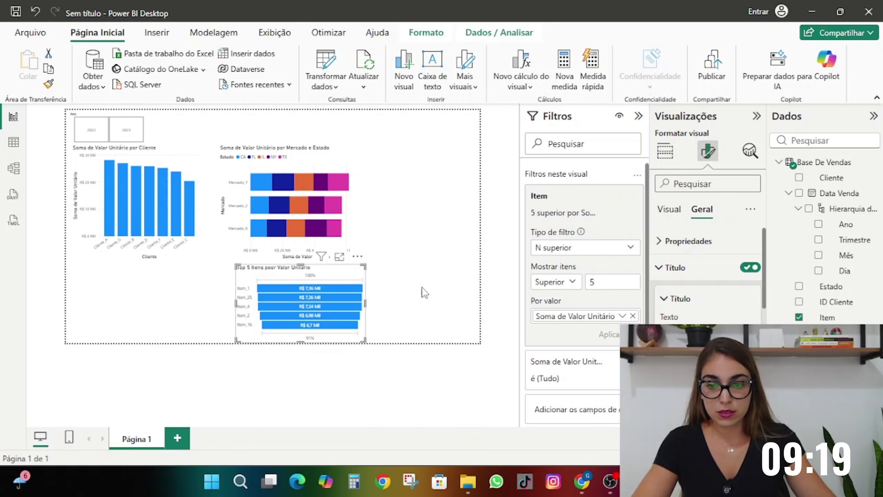
{"action": "left_click_drag", "start_coordinate": [294, 274], "coordinate": [408, 158]}
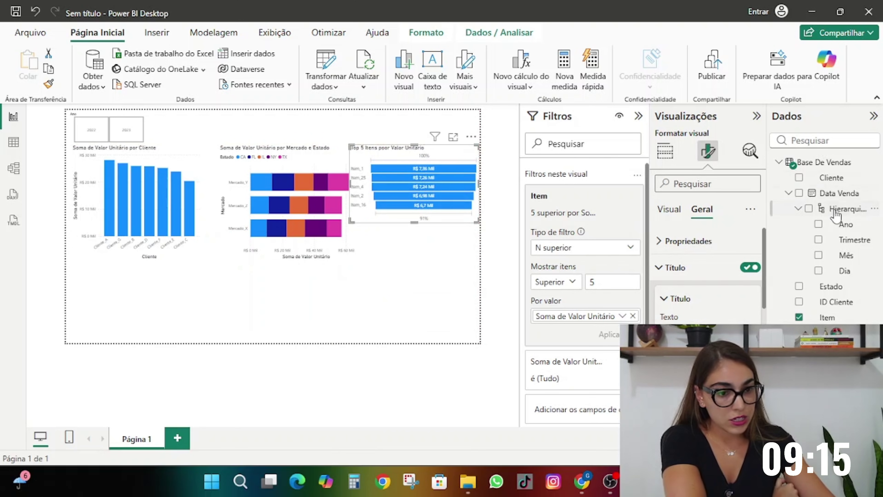
Step: Collapse the Filtros pane and turn on the Ano slicer's title, opening the title settings
{"action": "left_click", "coordinate": [106, 129]}
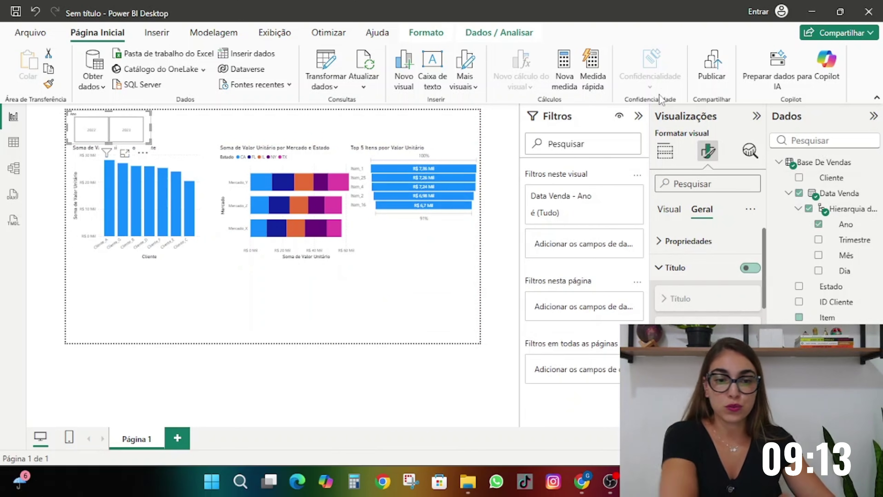
{"action": "left_click", "coordinate": [638, 116]}
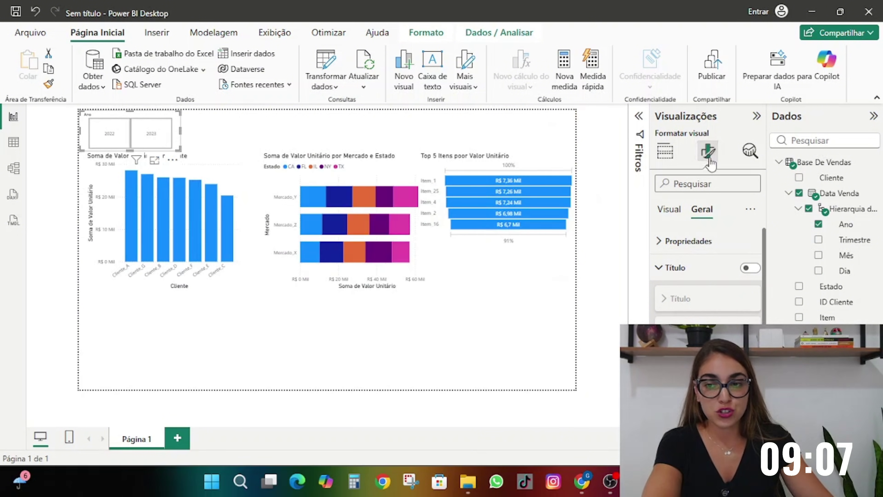
{"action": "left_click", "coordinate": [748, 267]}
{"action": "left_click", "coordinate": [694, 296]}
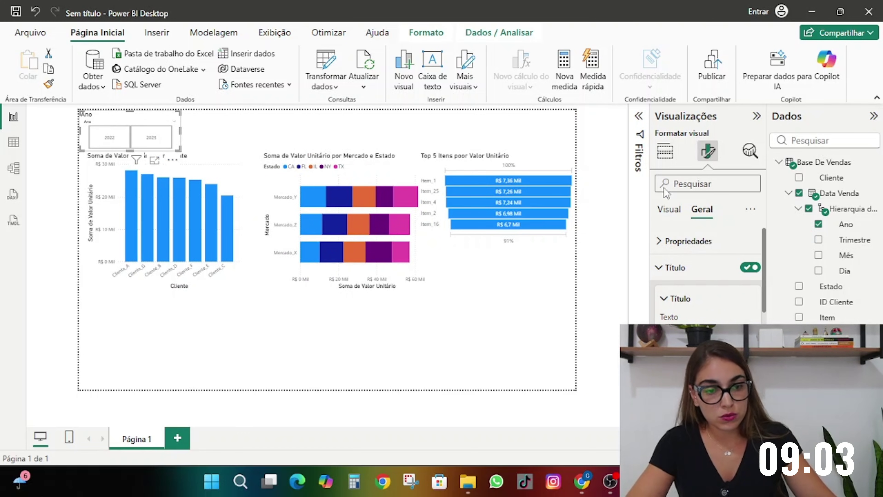
Step: Turn off the Ano slicer's header and give its title a red background
{"action": "left_click", "coordinate": [669, 208]}
{"action": "left_click", "coordinate": [749, 268]}
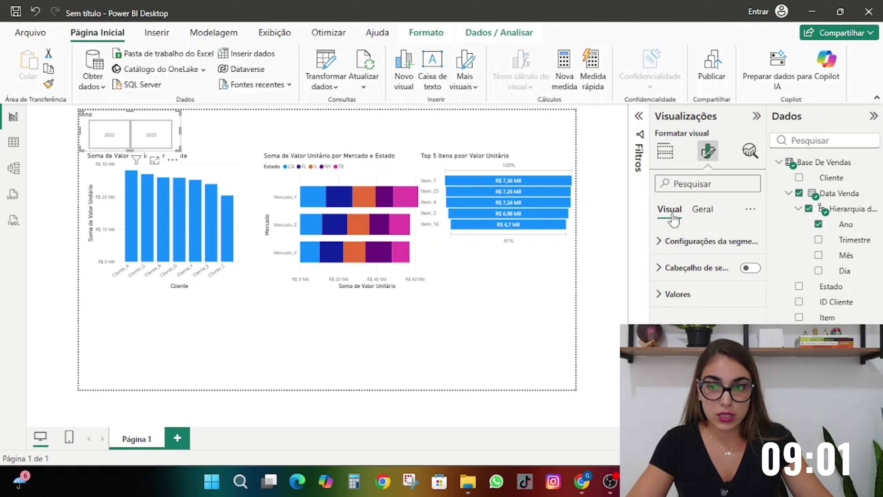
{"action": "left_click", "coordinate": [702, 209]}
{"action": "scroll", "coordinate": [709, 272], "scroll_direction": "down", "scroll_amount": 4}
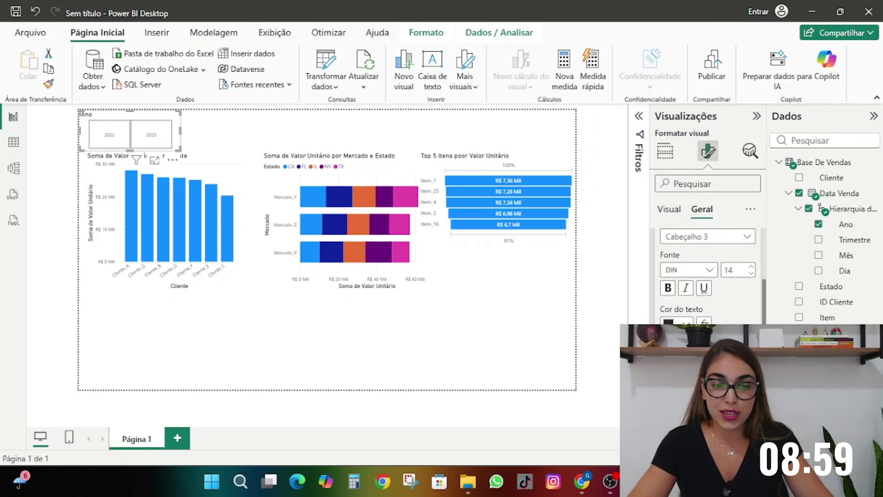
{"action": "left_click", "coordinate": [674, 321]}
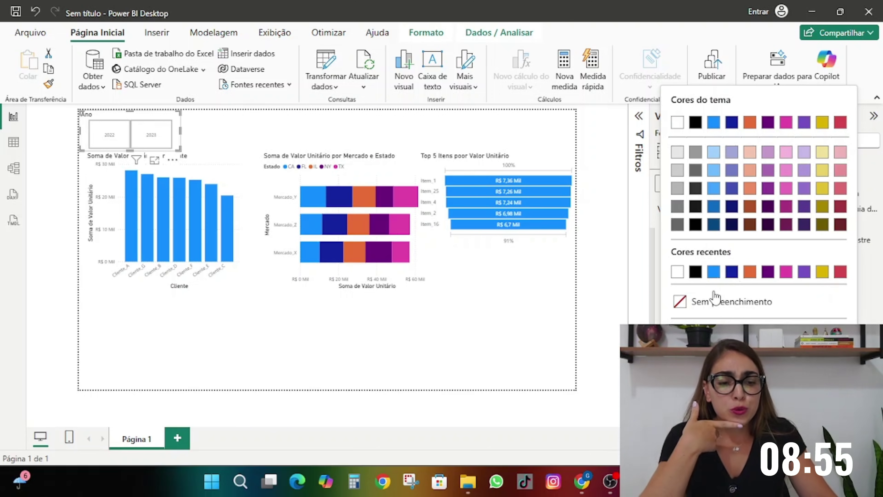
{"action": "left_click", "coordinate": [695, 332]}
{"action": "left_click", "coordinate": [830, 105]}
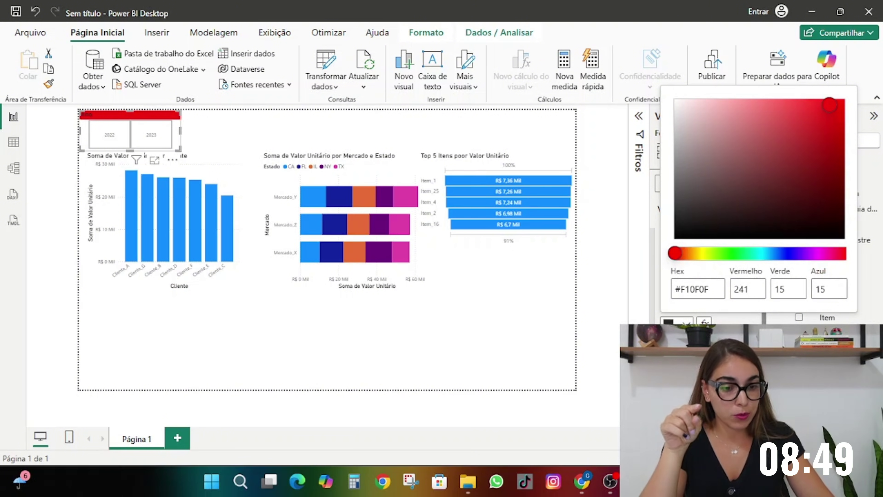
Step: Make the Ano slicer's title text white and centre it
{"action": "left_click", "coordinate": [672, 312]}
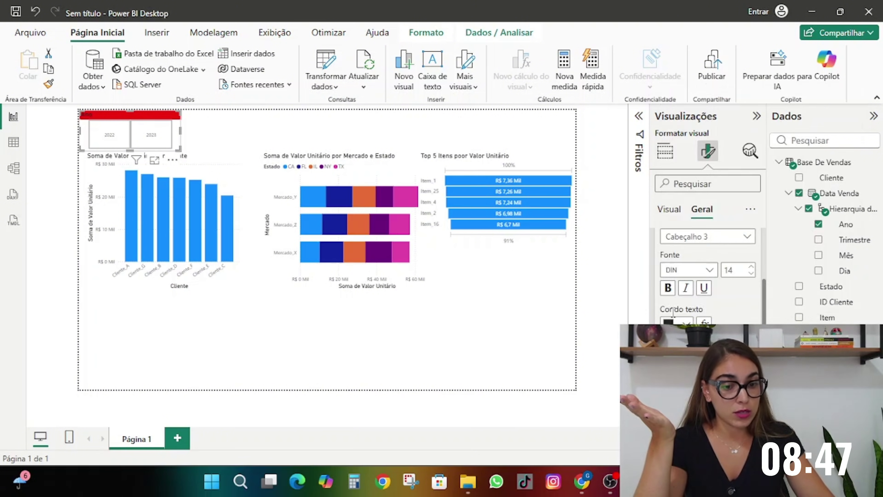
{"action": "left_click", "coordinate": [676, 321]}
{"action": "left_click", "coordinate": [678, 118]}
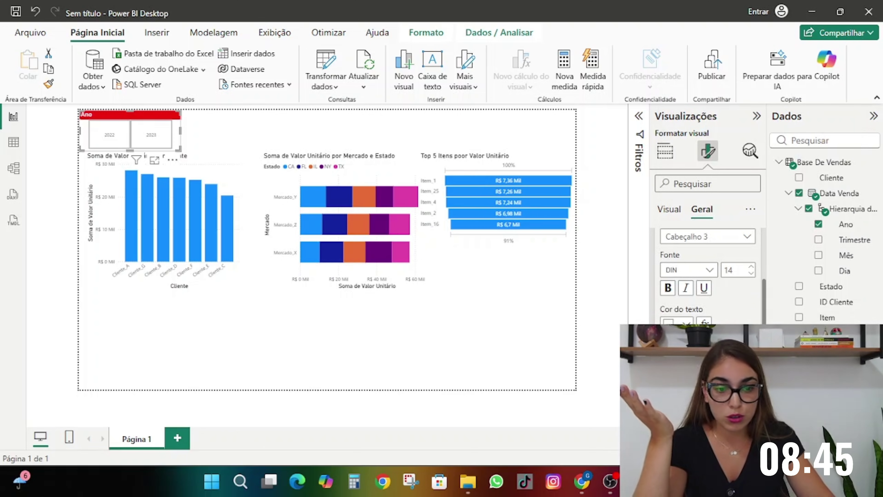
{"action": "left_click", "coordinate": [686, 391]}
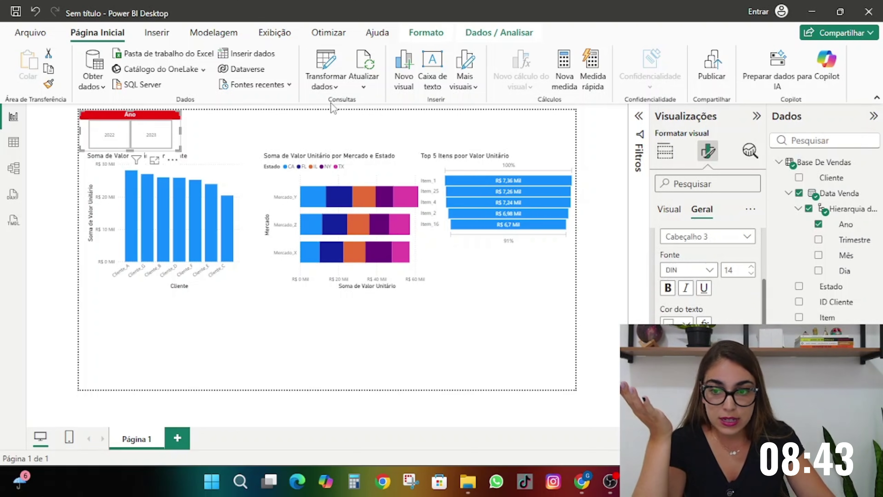
Step: Narrow the Ano slicer and place a duplicate of it to its right, above the column chart
{"action": "left_click_drag", "start_coordinate": [181, 142], "coordinate": [147, 144]}
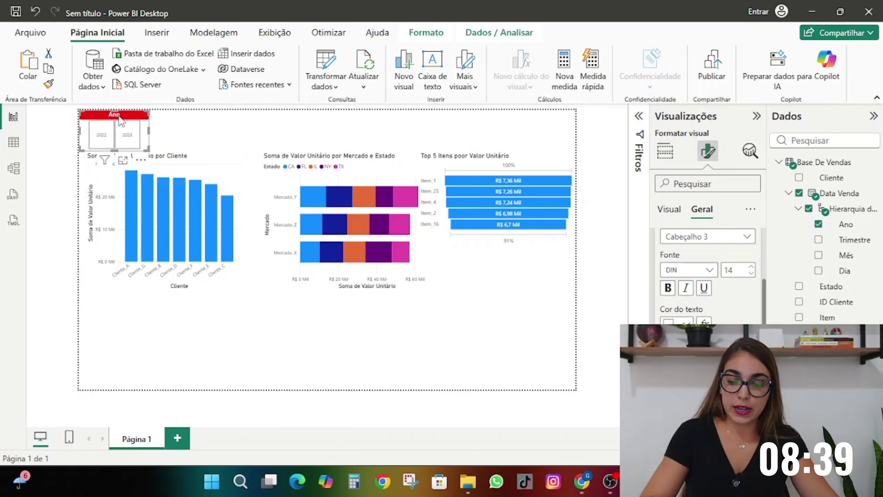
{"action": "key", "text": "ctrl+c"}
{"action": "key", "text": "ctrl+v"}
{"action": "left_click_drag", "start_coordinate": [120, 120], "coordinate": [208, 120]}
Step: Replace the Ano field with Estado in the duplicated slicer and widen it to fit all the state buttons
{"action": "left_click", "coordinate": [669, 208]}
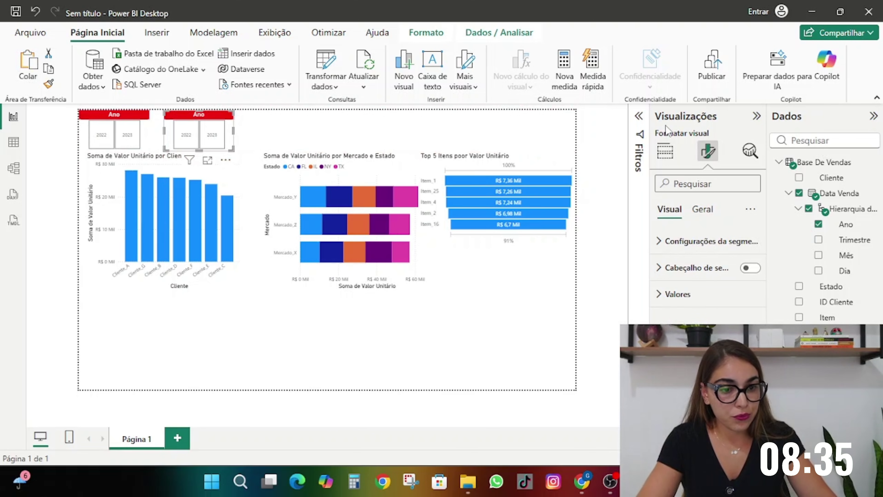
{"action": "left_click", "coordinate": [665, 151]}
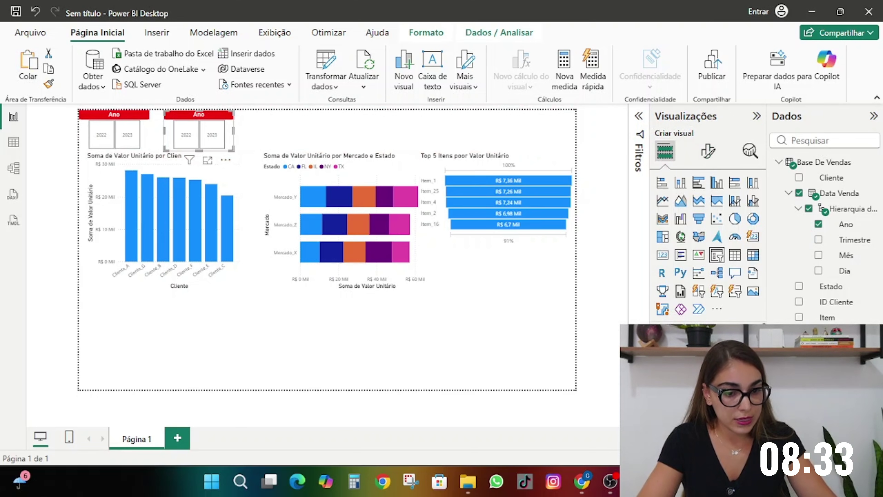
{"action": "left_click", "coordinate": [818, 224]}
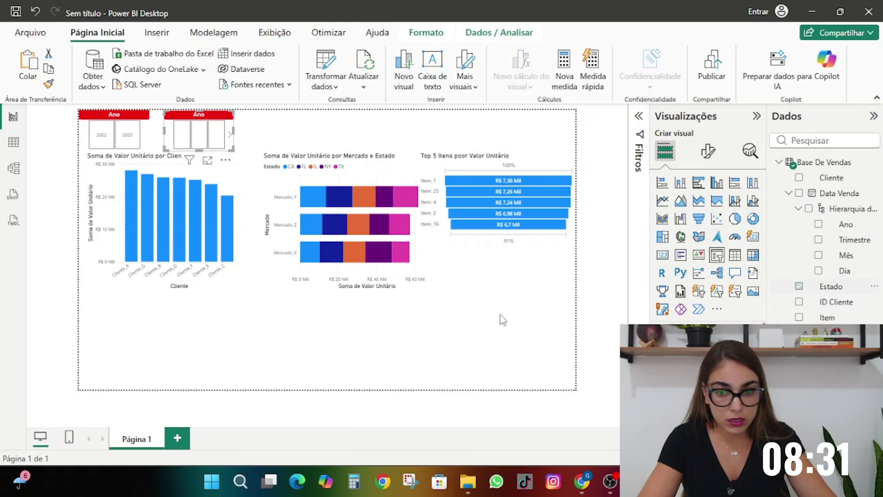
{"action": "left_click_drag", "start_coordinate": [231, 129], "coordinate": [273, 128]}
Step: Change the state slicer's title text to "Estado"
{"action": "left_click", "coordinate": [707, 152]}
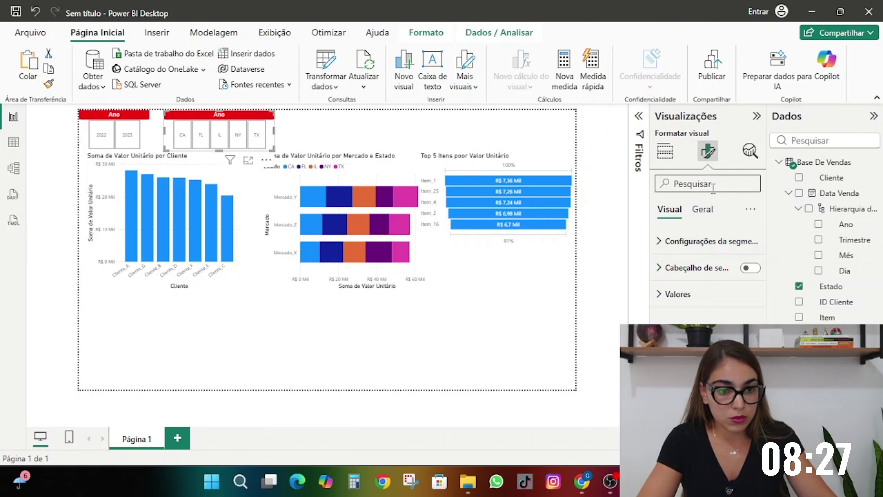
{"action": "left_click", "coordinate": [701, 208]}
{"action": "left_click", "coordinate": [710, 278]}
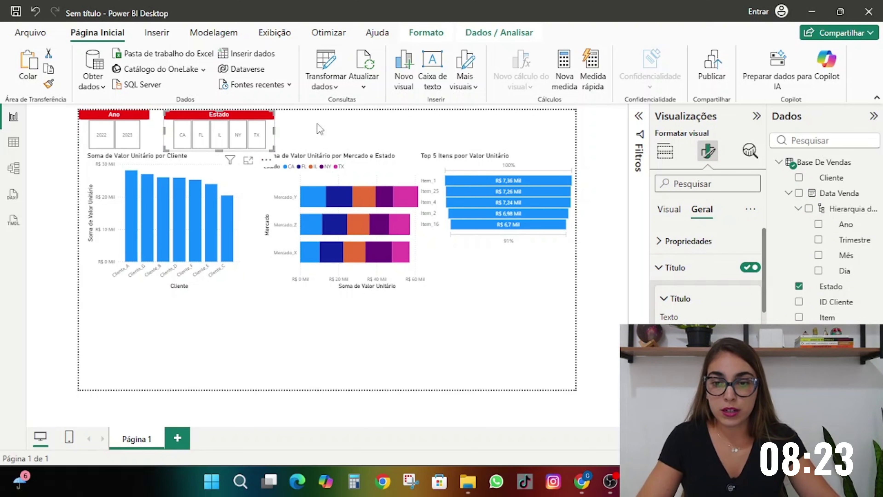
{"action": "left_click", "coordinate": [330, 138]}
Step: Test the Estado slicer by filtering the report to TX, and clear the selection
{"action": "left_click", "coordinate": [257, 138]}
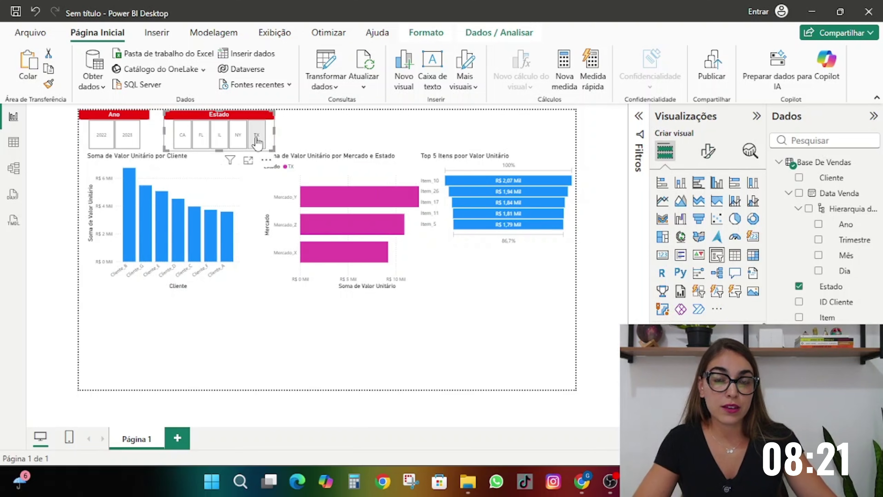
{"action": "left_click", "coordinate": [256, 139]}
{"action": "left_click", "coordinate": [314, 128]}
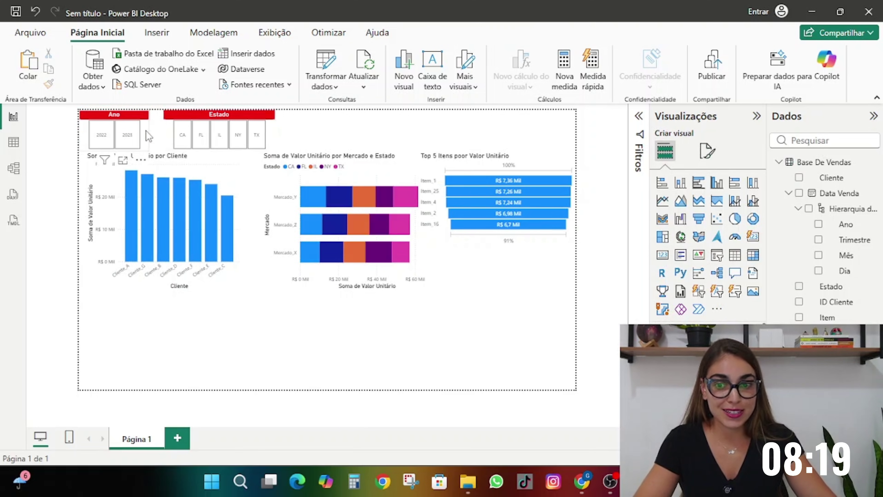
Step: Set the font colour of the Ano slicer's values to black
{"action": "left_click", "coordinate": [145, 117]}
{"action": "left_click", "coordinate": [707, 151]}
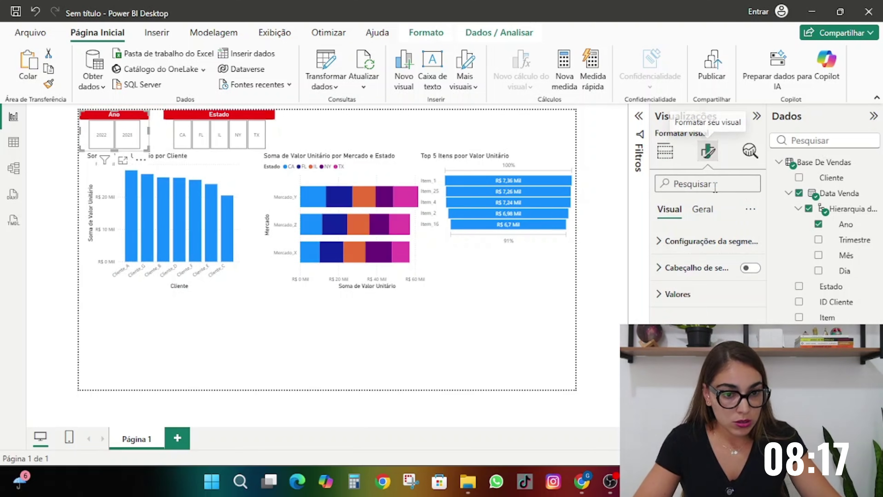
{"action": "left_click", "coordinate": [700, 306]}
{"action": "scroll", "coordinate": [701, 312], "scroll_direction": "down", "scroll_amount": 2}
{"action": "left_click", "coordinate": [721, 312]}
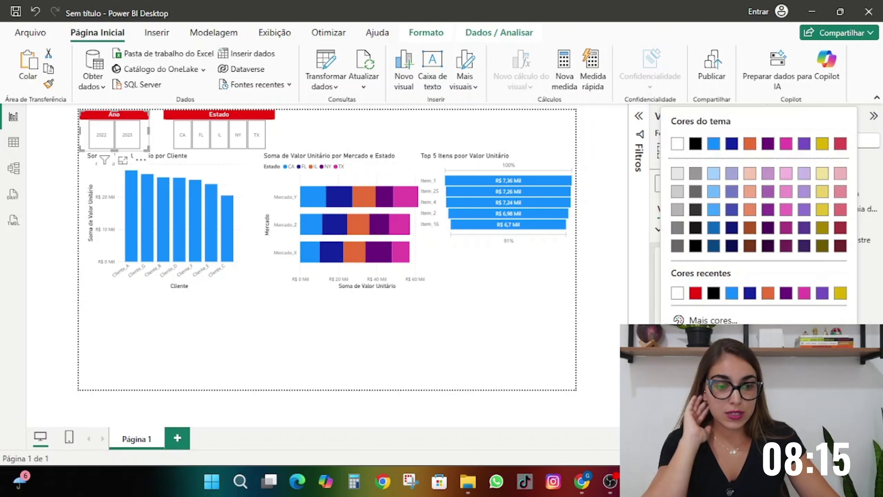
{"action": "left_click", "coordinate": [713, 293]}
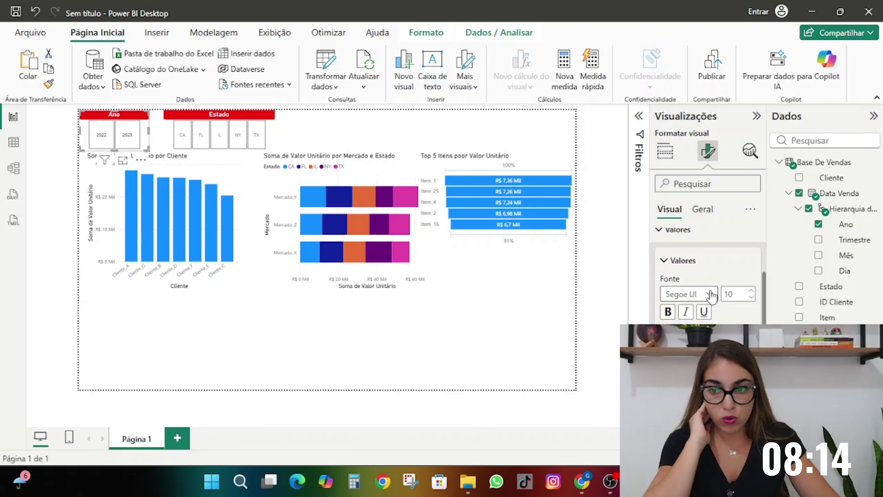
Step: Set the font colour of the Estado slicer's values to black
{"action": "left_click", "coordinate": [237, 118]}
{"action": "left_click", "coordinate": [674, 333]}
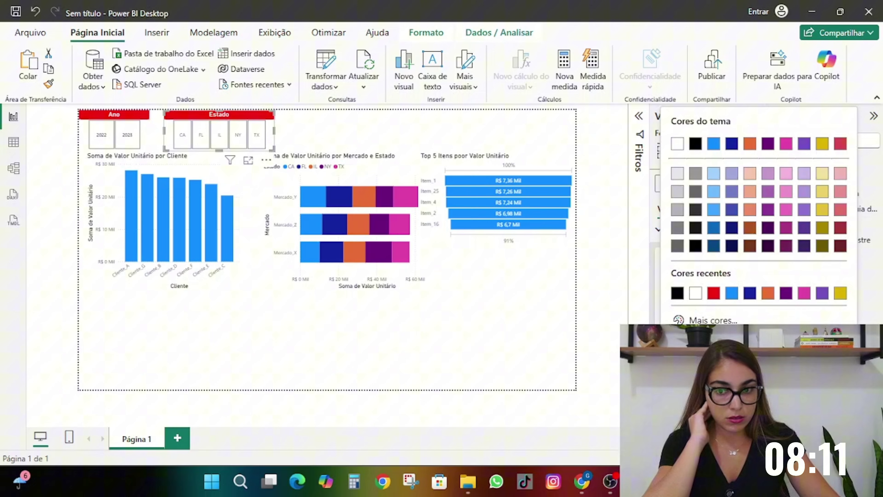
{"action": "left_click", "coordinate": [677, 296]}
{"action": "left_click", "coordinate": [309, 119]}
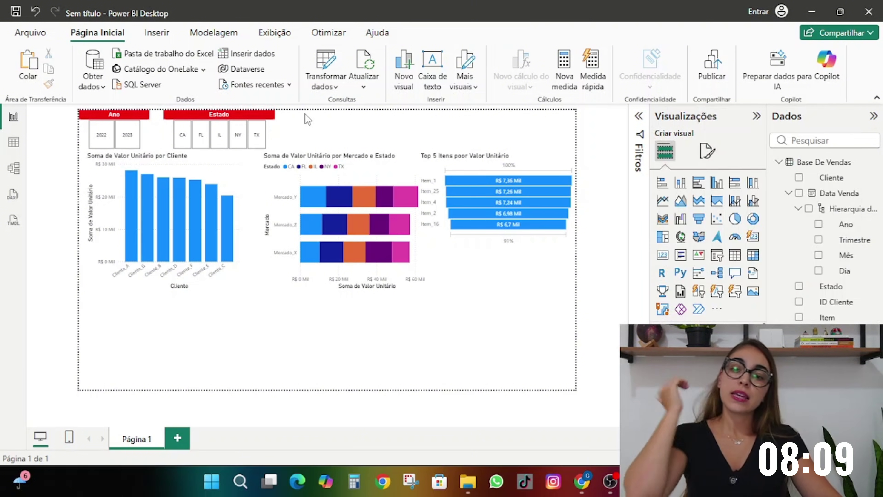
Step: Duplicate the Estado slicer and place the copy to its right
{"action": "left_click", "coordinate": [247, 116]}
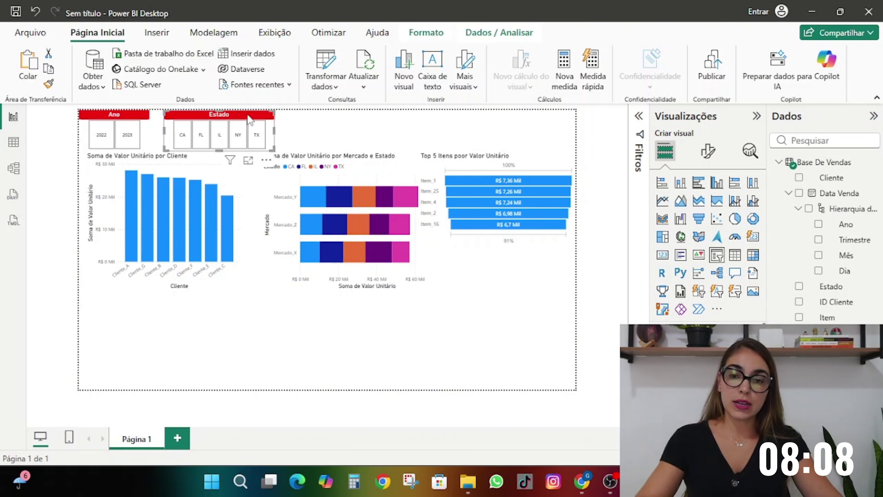
{"action": "left_click", "coordinate": [429, 145]}
{"action": "left_click", "coordinate": [216, 115]}
{"action": "key", "text": "ctrl+c"}
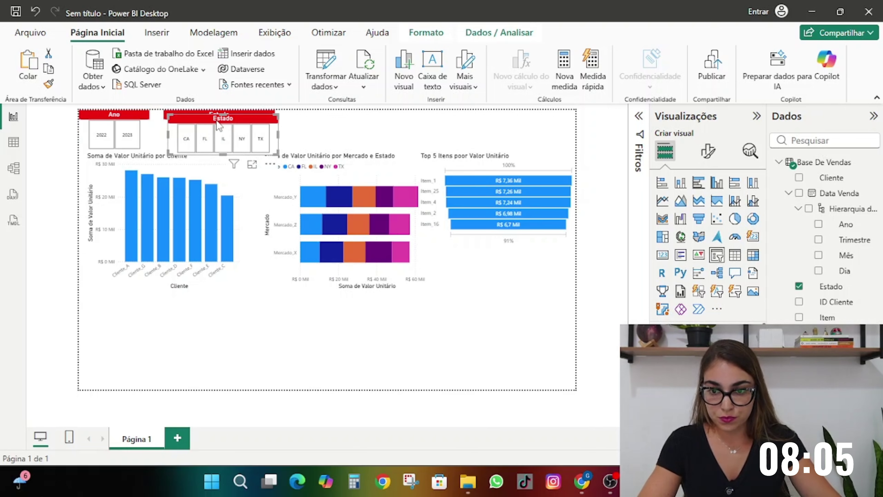
{"action": "key", "text": "ctrl+v"}
Step: Replace the Estado field with Mercado in the copied slicer and widen it to fit all three market buttons
{"action": "left_click", "coordinate": [798, 286]}
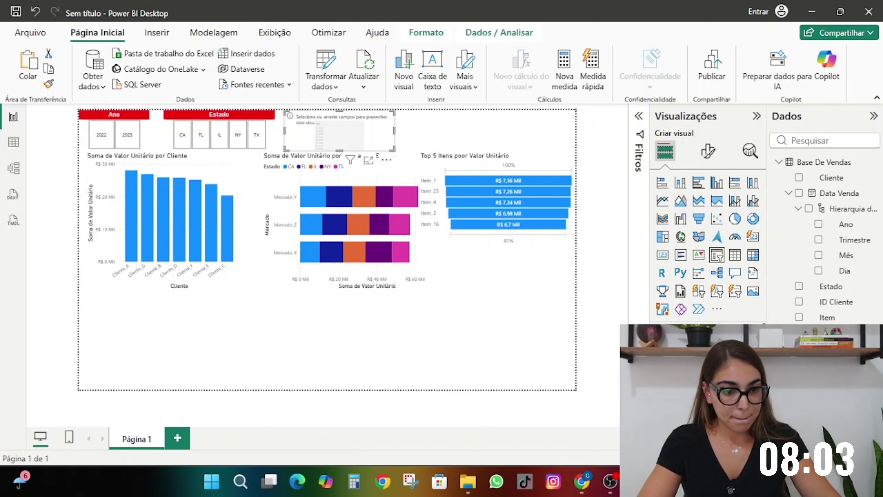
{"action": "left_click", "coordinate": [798, 332]}
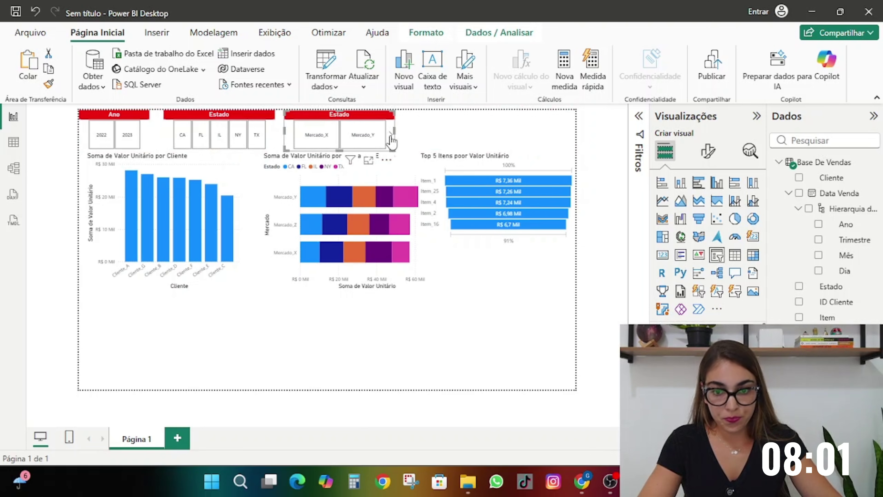
{"action": "left_click_drag", "start_coordinate": [393, 136], "coordinate": [417, 130]}
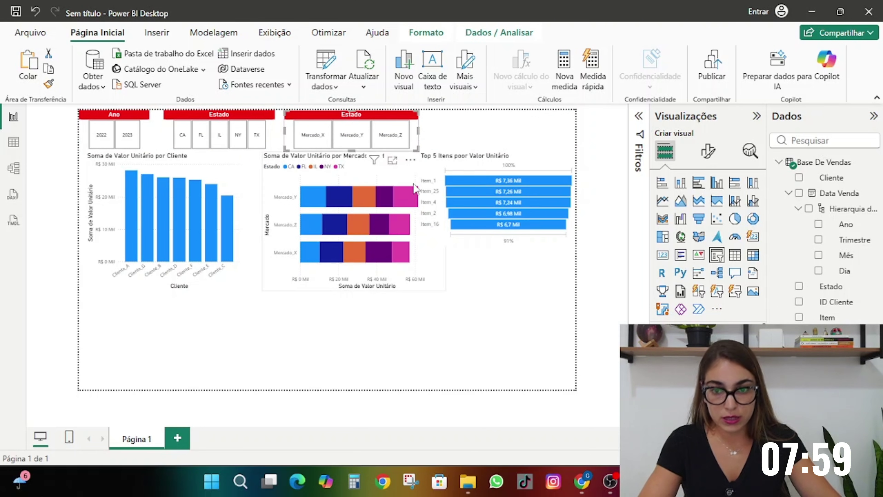
Step: Change the market slicer's title text to "Mercado"
{"action": "left_click", "coordinate": [708, 152]}
{"action": "left_click", "coordinate": [701, 209]}
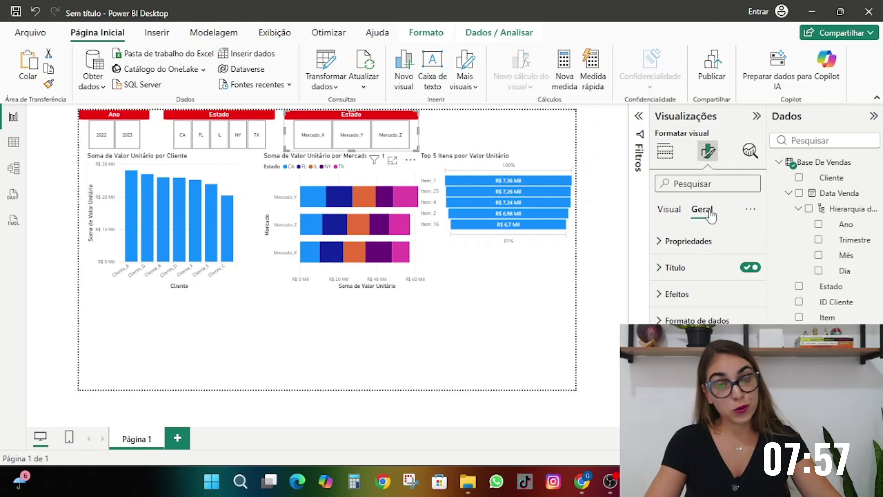
{"action": "left_click", "coordinate": [707, 269]}
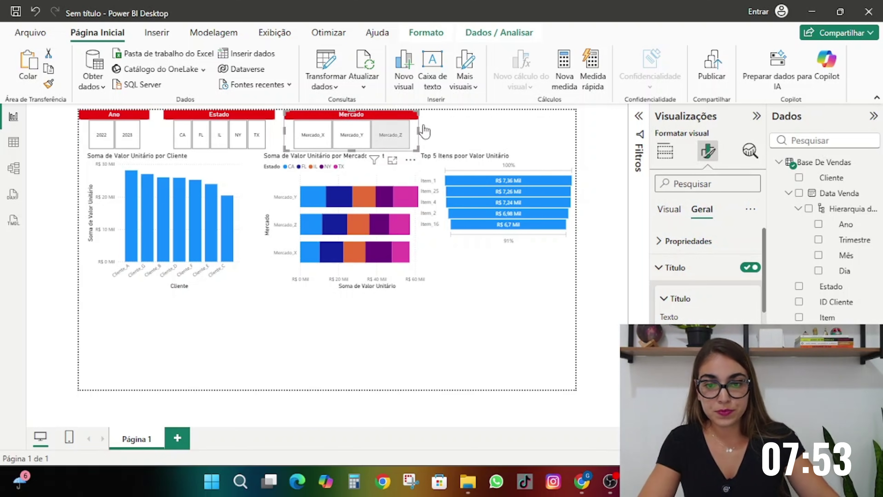
{"action": "left_click", "coordinate": [364, 106]}
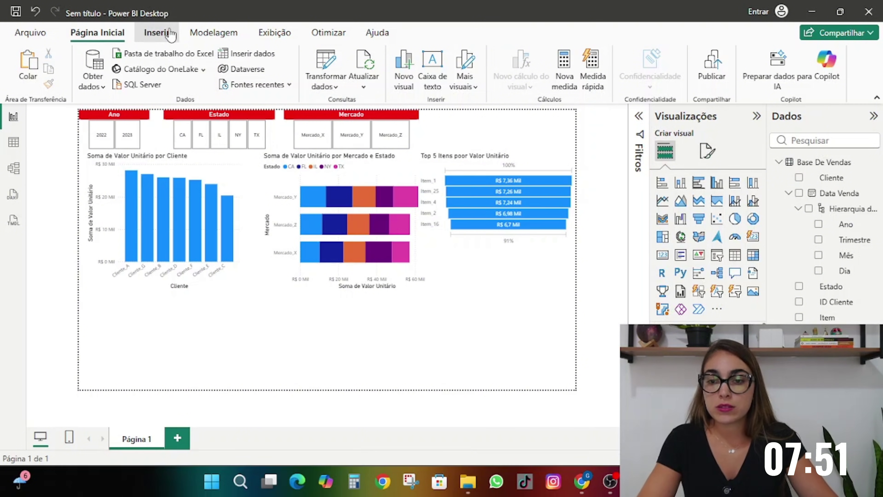
Step: Insert a "Limpar todas as segmentações" button and place it to the right of the Mercado slicer, dismissing the sign-in dialog
{"action": "left_click", "coordinate": [157, 32]}
{"action": "left_click", "coordinate": [438, 82]}
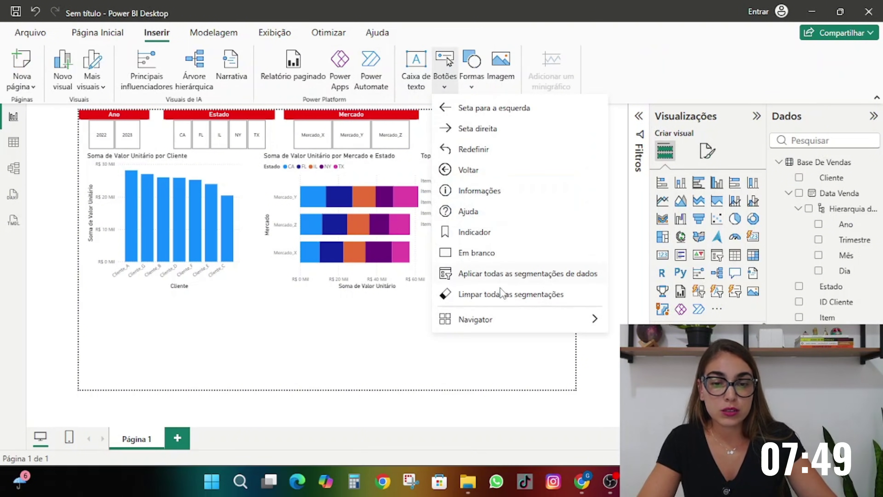
{"action": "left_click", "coordinate": [495, 297]}
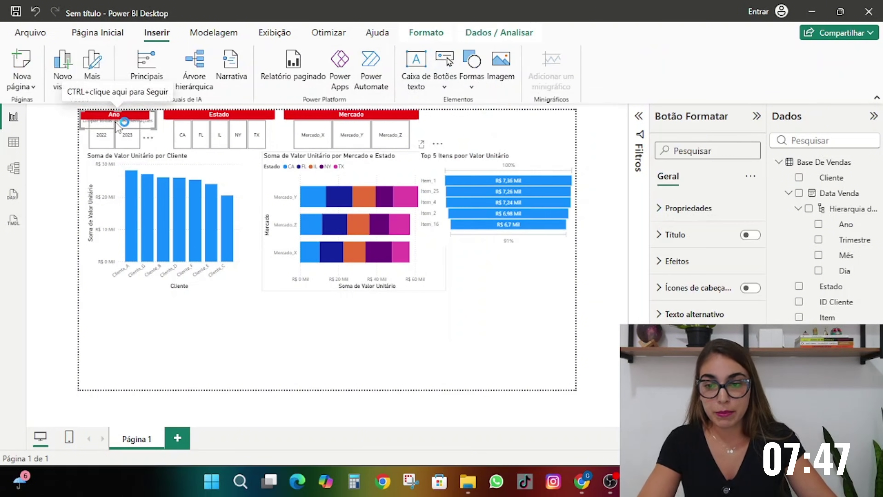
{"action": "left_click", "coordinate": [592, 150]}
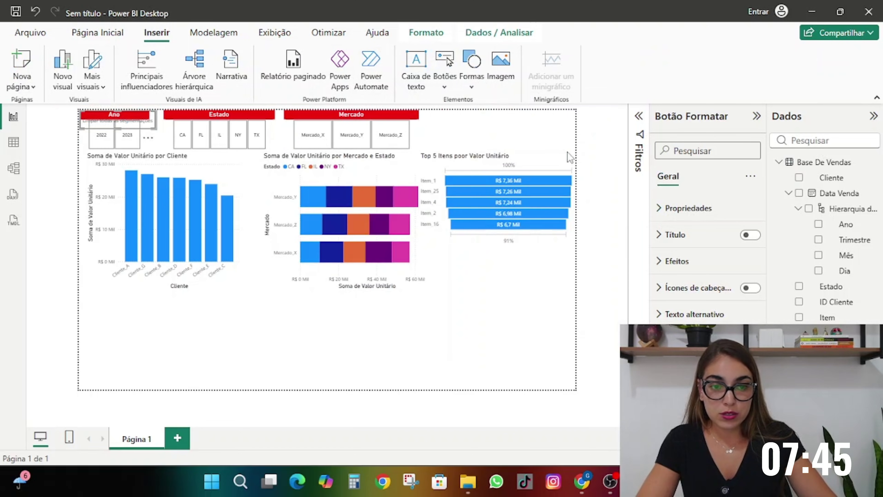
{"action": "left_click_drag", "start_coordinate": [106, 121], "coordinate": [483, 131]}
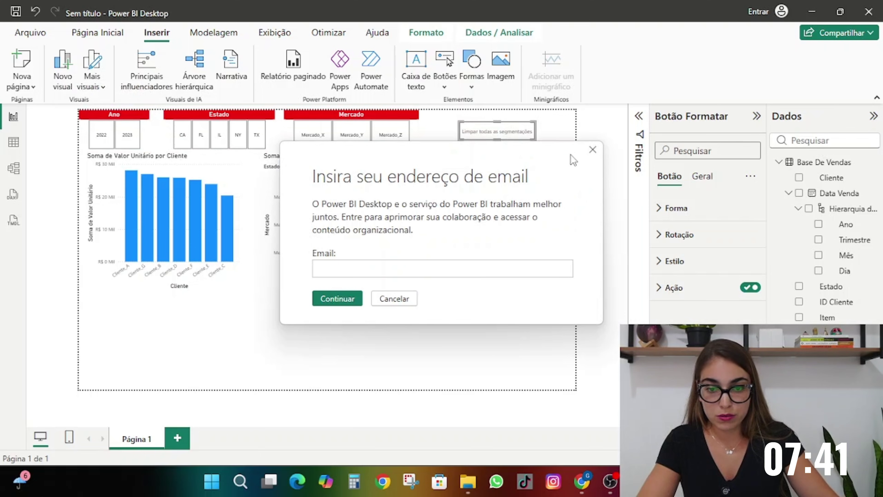
{"action": "left_click", "coordinate": [592, 149]}
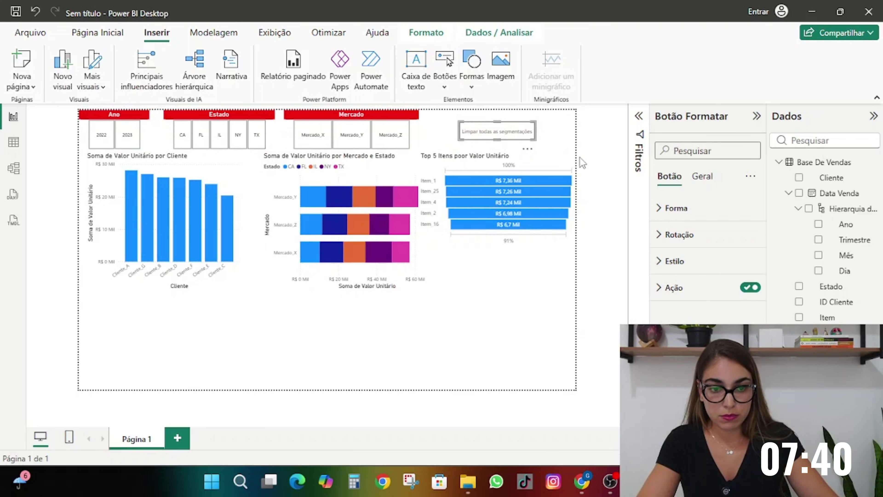
Step: Move the client chart below the Ano slicer and give its title white text on a red background
{"action": "left_click", "coordinate": [119, 169]}
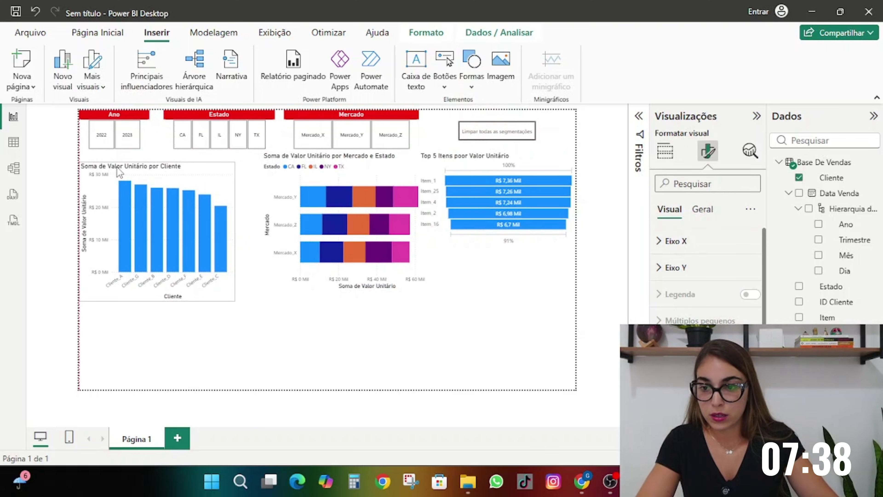
{"action": "left_click", "coordinate": [697, 216]}
{"action": "left_click", "coordinate": [703, 268]}
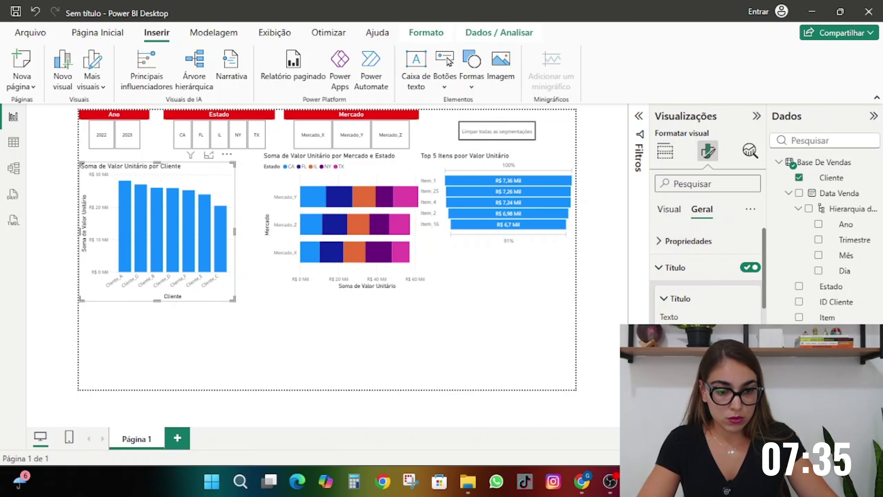
{"action": "scroll", "coordinate": [708, 271], "scroll_direction": "down", "scroll_amount": 5}
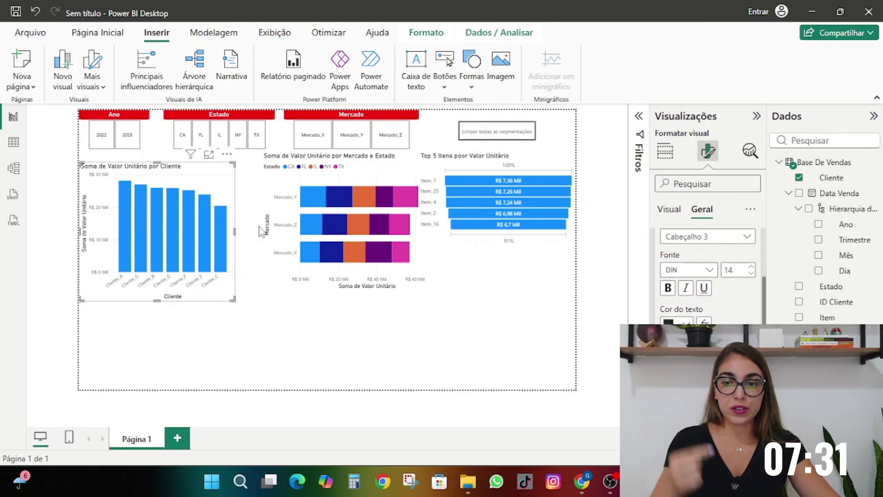
{"action": "left_click", "coordinate": [681, 322]}
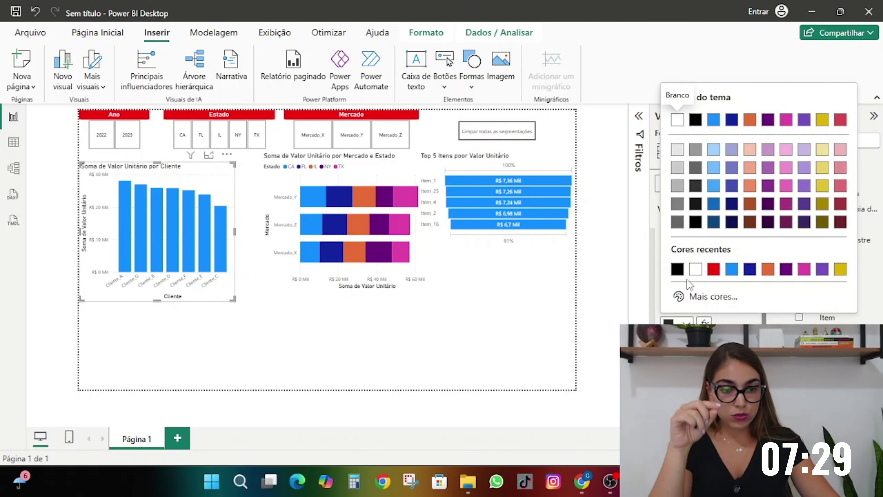
{"action": "left_click", "coordinate": [695, 270]}
{"action": "left_click", "coordinate": [676, 322]}
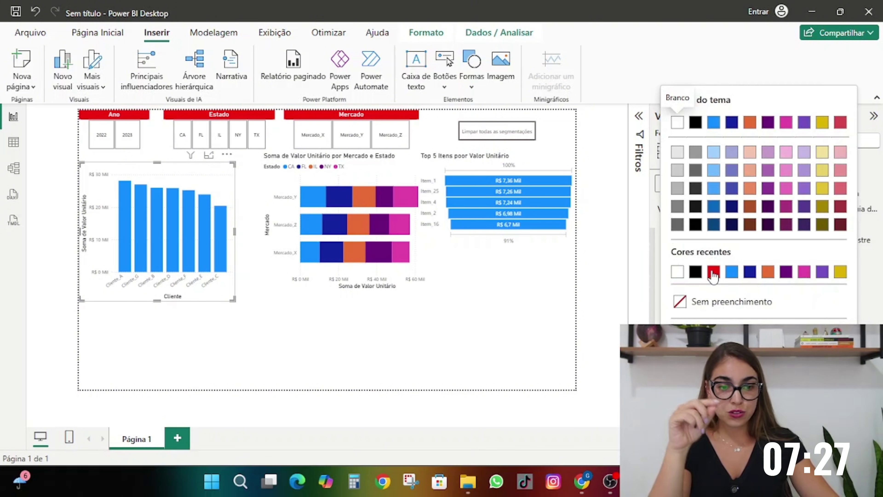
{"action": "left_click", "coordinate": [706, 270]}
{"action": "scroll", "coordinate": [694, 229], "scroll_direction": "up", "scroll_amount": 5}
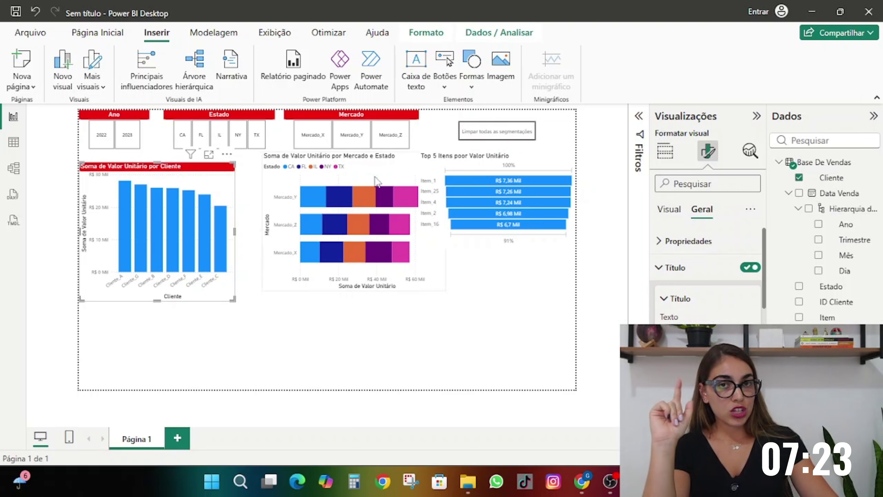
Step: Find the grid settings for the client chart and turn off its horizontal gridlines
{"action": "left_click", "coordinate": [680, 185]}
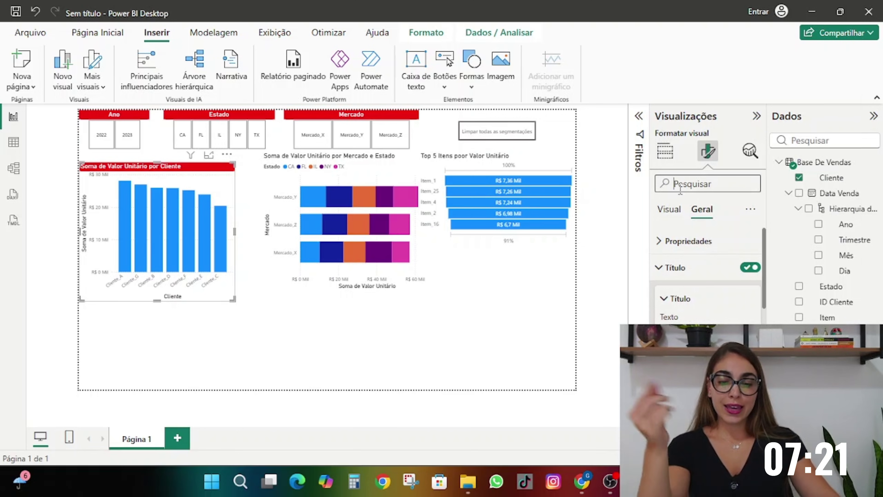
{"action": "type", "text": "r"}
{"action": "key", "text": "BackSpace"}
{"action": "type", "text": "grade"}
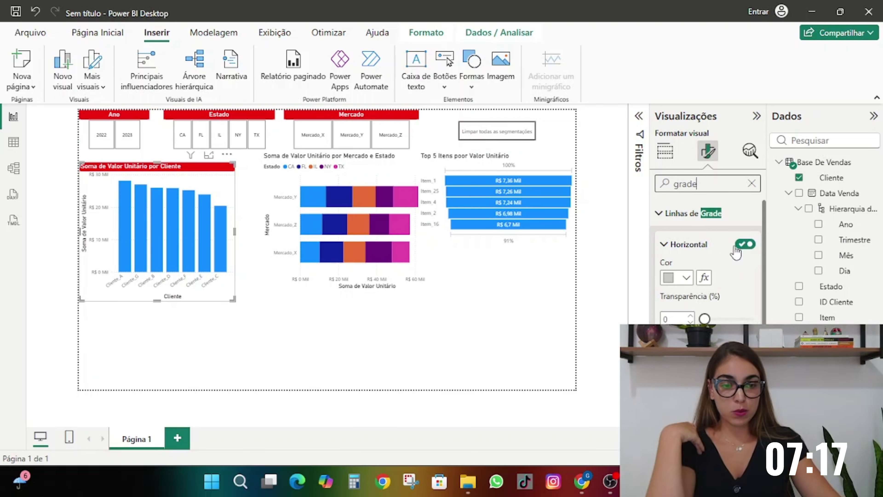
{"action": "left_click", "coordinate": [750, 253]}
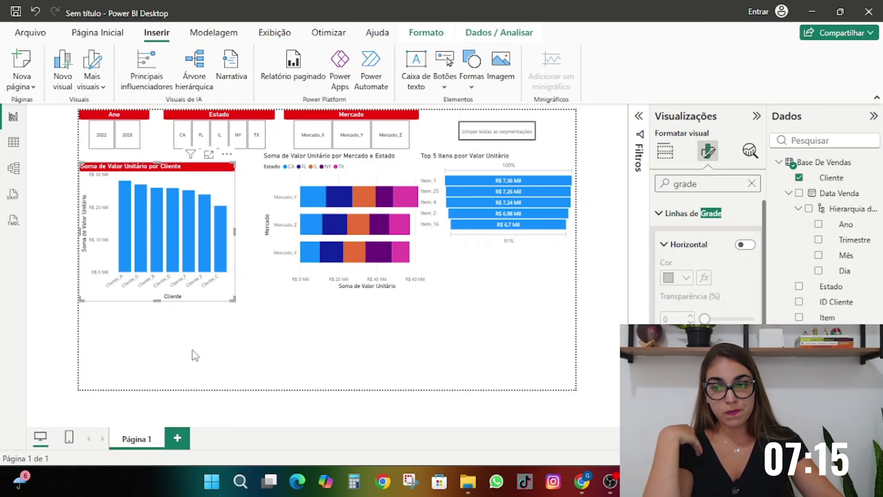
{"action": "left_click", "coordinate": [752, 183]}
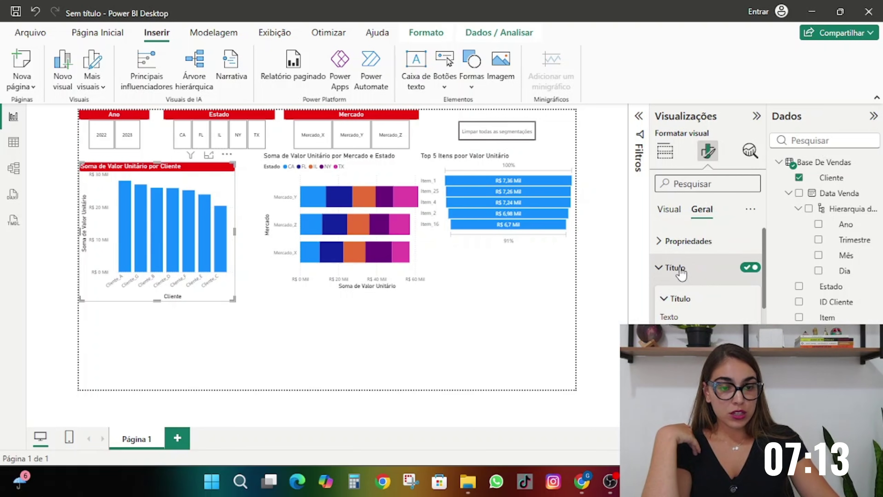
Step: Set the client chart's Y-axis values to black and turn off the Y-axis title
{"action": "left_click", "coordinate": [658, 267]}
{"action": "left_click", "coordinate": [669, 210]}
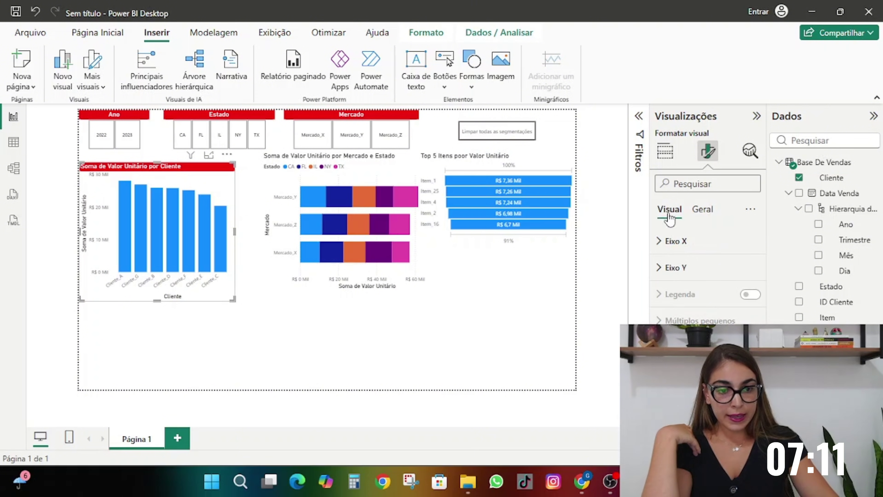
{"action": "left_click", "coordinate": [675, 268]}
{"action": "scroll", "coordinate": [695, 278], "scroll_direction": "down", "scroll_amount": 5}
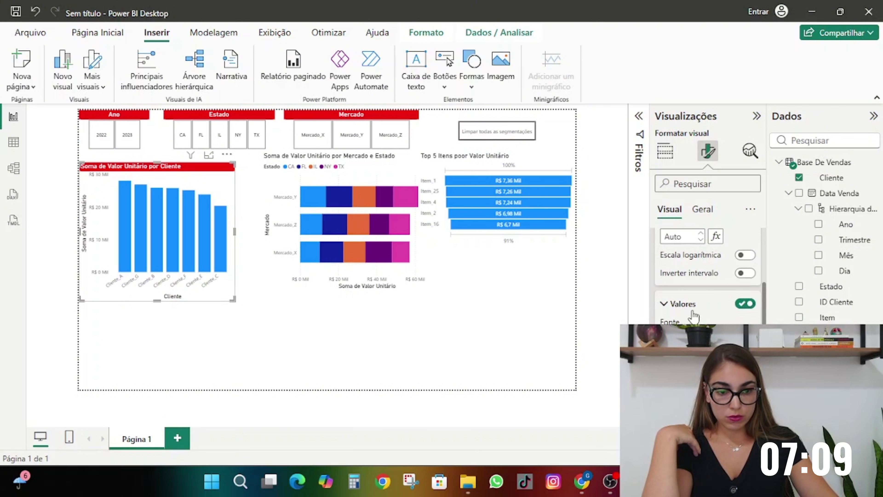
{"action": "left_click", "coordinate": [666, 302]}
{"action": "left_click", "coordinate": [676, 322]}
{"action": "left_click", "coordinate": [677, 122]}
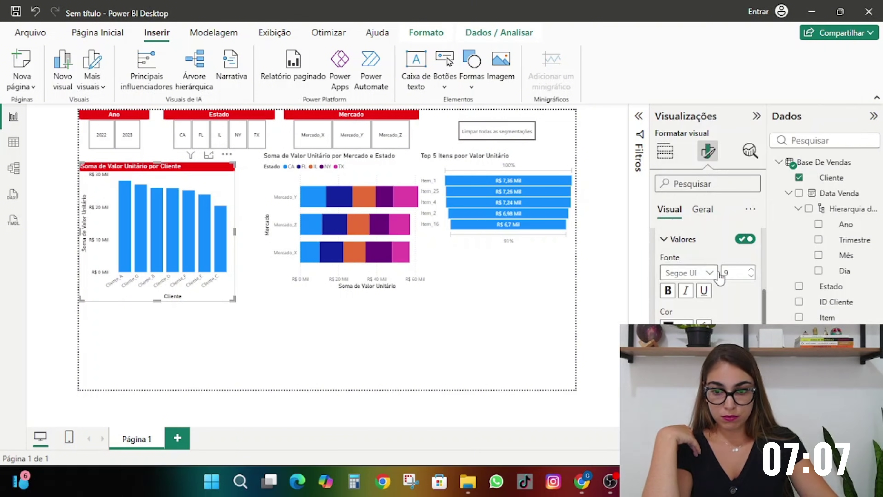
{"action": "scroll", "coordinate": [719, 277], "scroll_direction": "down", "scroll_amount": 2}
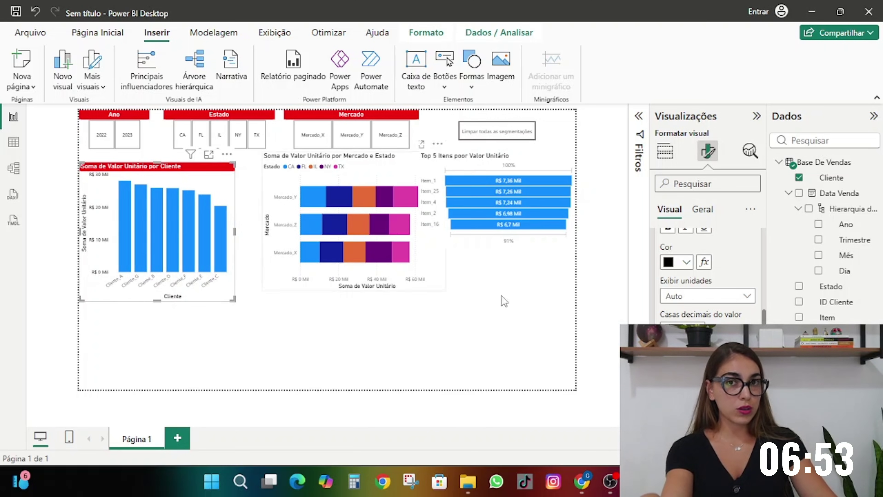
{"action": "left_click", "coordinate": [745, 358]}
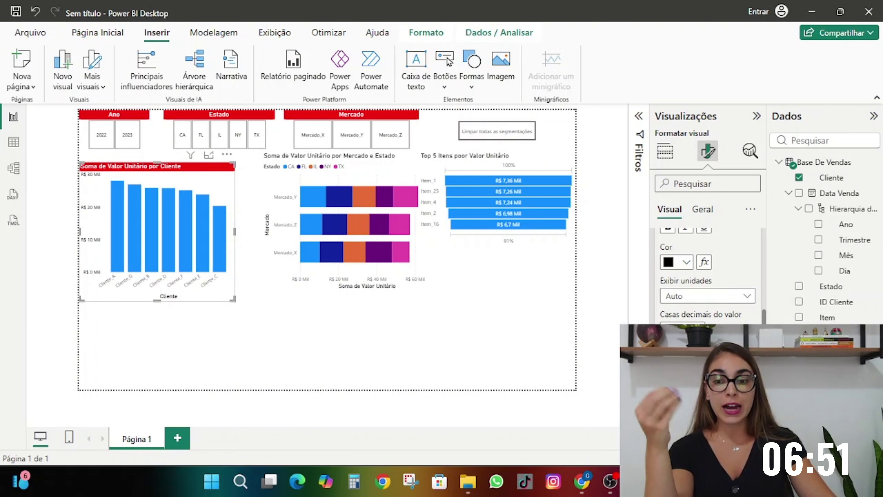
{"action": "scroll", "coordinate": [706, 299], "scroll_direction": "down", "scroll_amount": 5}
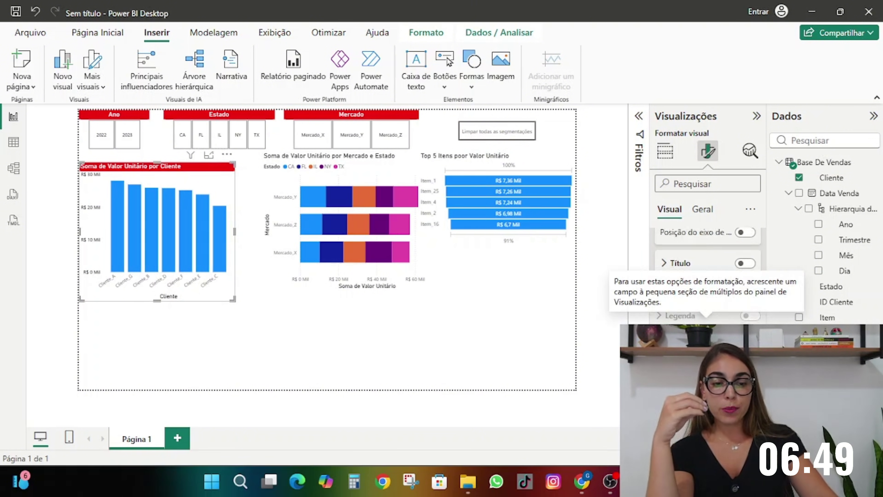
Step: Set the client chart's X-axis values to black and turn off the X-axis title
{"action": "scroll", "coordinate": [706, 278], "scroll_direction": "up", "scroll_amount": 5}
{"action": "left_click", "coordinate": [674, 247]}
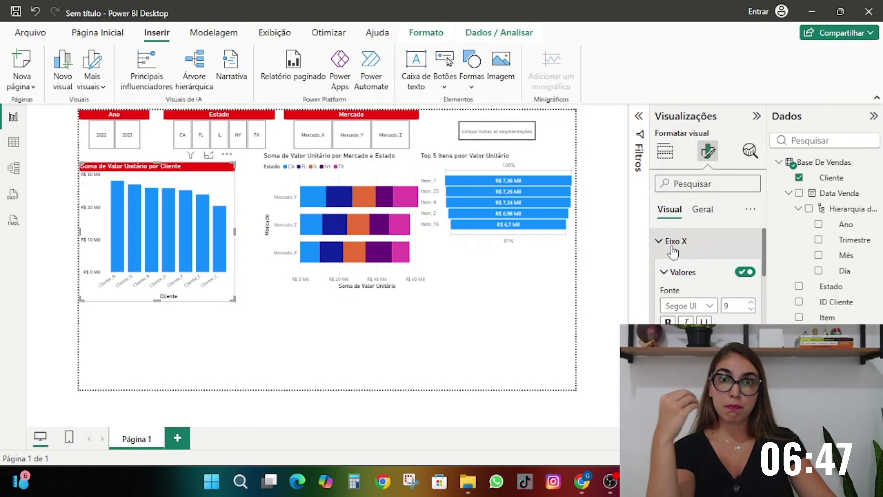
{"action": "scroll", "coordinate": [702, 310], "scroll_direction": "down", "scroll_amount": 2}
{"action": "left_click", "coordinate": [686, 294]}
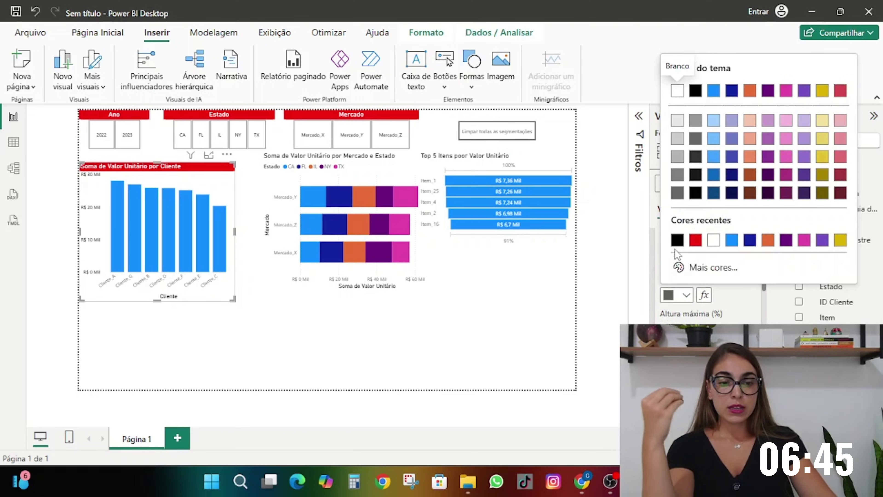
{"action": "left_click", "coordinate": [676, 240]}
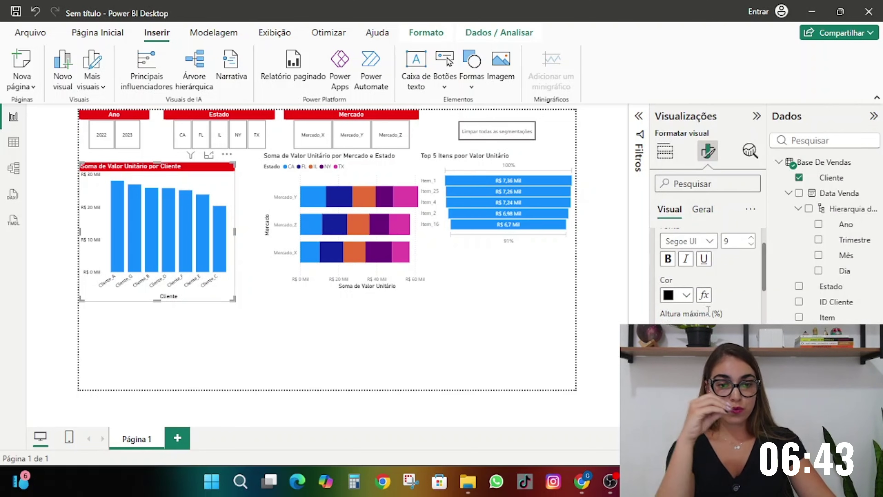
{"action": "scroll", "coordinate": [708, 309], "scroll_direction": "down", "scroll_amount": 2}
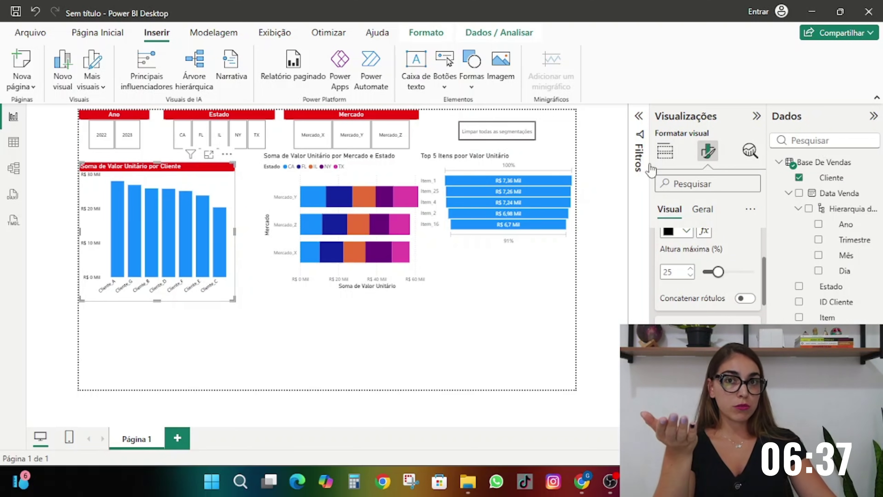
Step: Center the client chart's title horizontally and deselect the chart
{"action": "left_click", "coordinate": [694, 217]}
{"action": "left_click", "coordinate": [693, 263]}
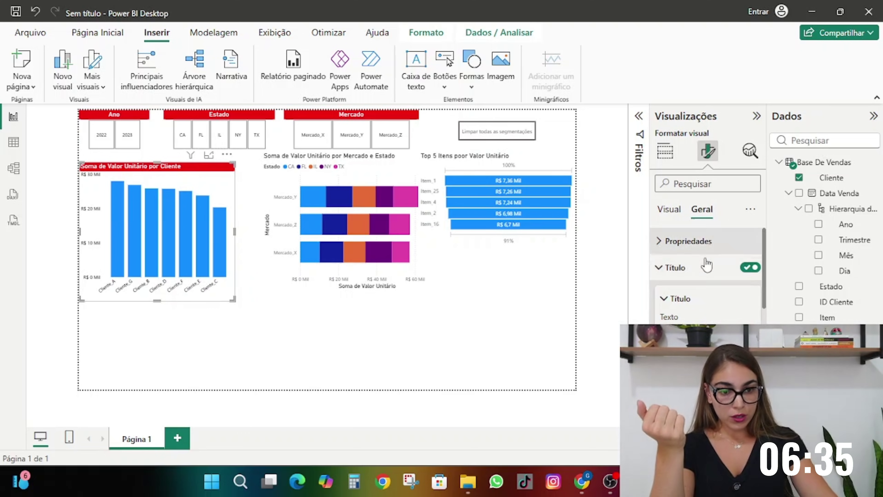
{"action": "scroll", "coordinate": [707, 271], "scroll_direction": "down", "scroll_amount": 5}
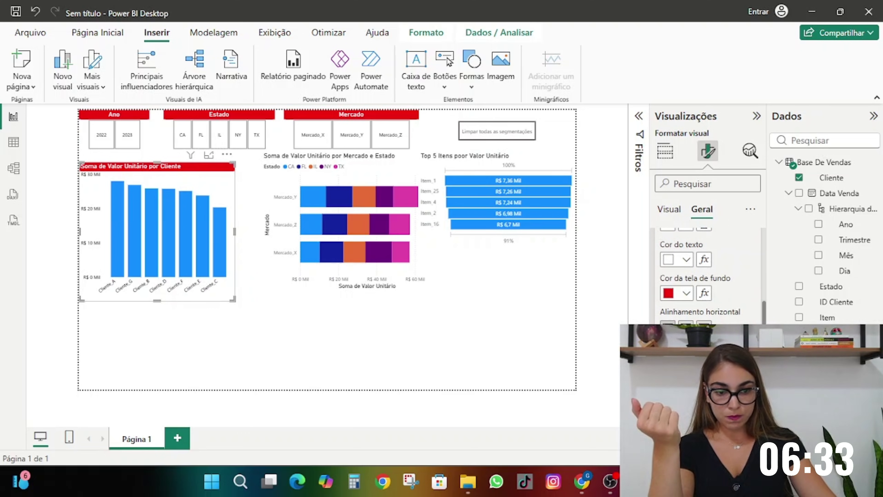
{"action": "left_click", "coordinate": [685, 325]}
{"action": "left_click", "coordinate": [357, 361]}
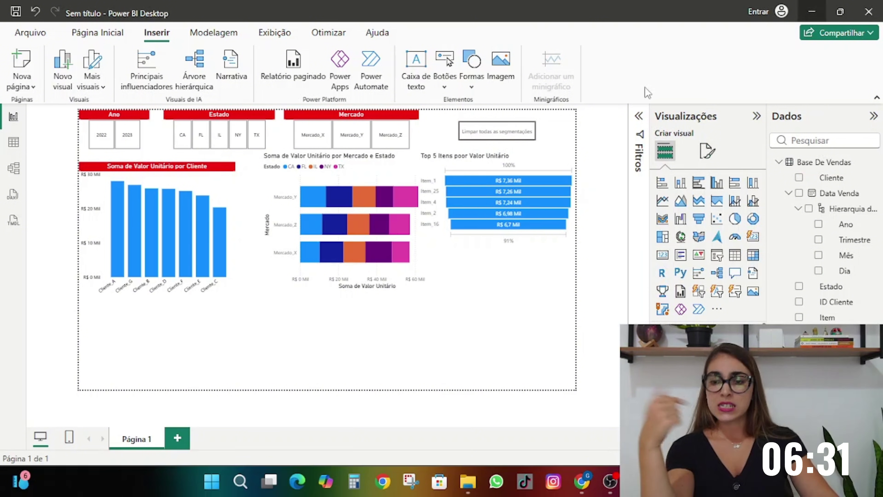
Step: Copy the client chart's formatting to the market and state chart and align the two charts along their top edges
{"action": "left_click", "coordinate": [174, 168]}
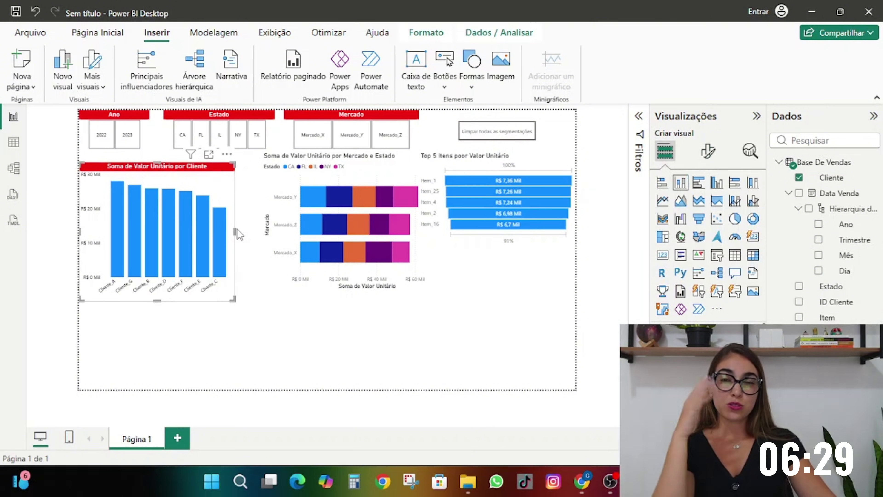
{"action": "left_click", "coordinate": [103, 35]}
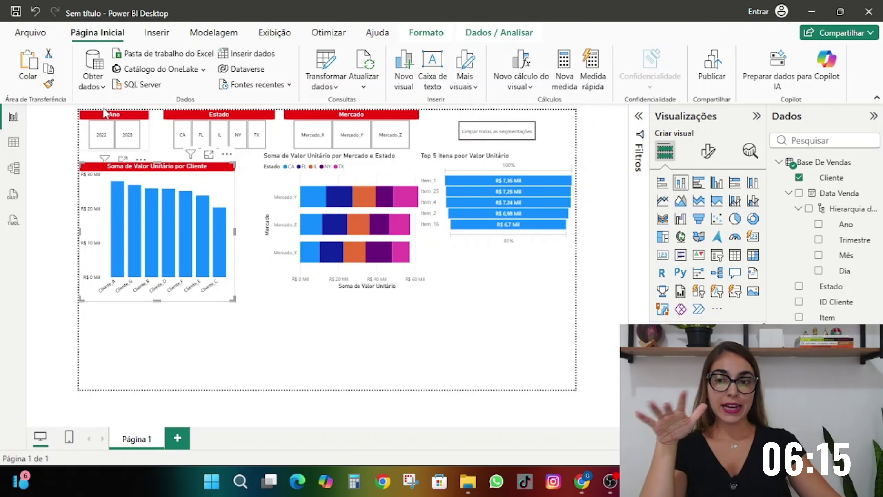
{"action": "left_click", "coordinate": [48, 84]}
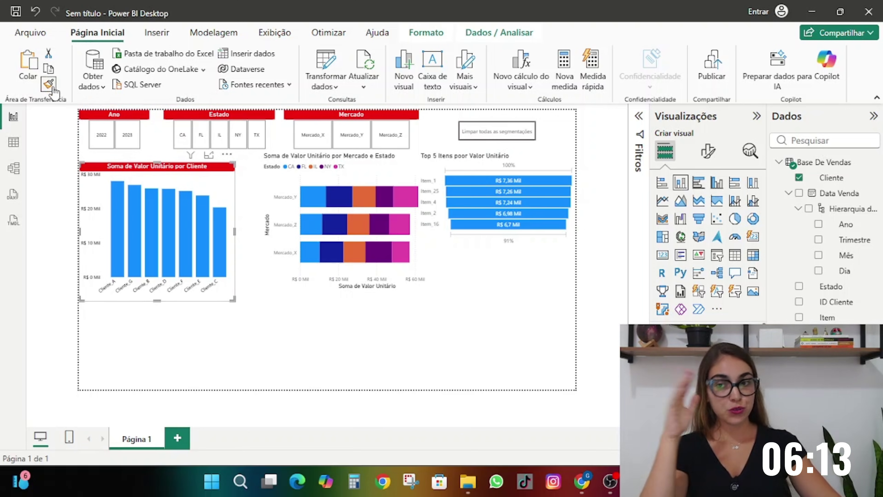
{"action": "left_click", "coordinate": [307, 164]}
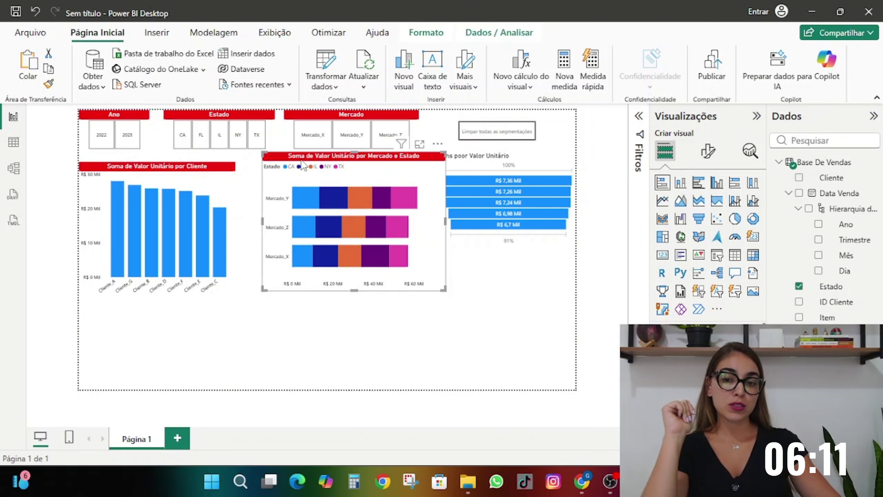
{"action": "left_click_drag", "start_coordinate": [303, 166], "coordinate": [290, 176]}
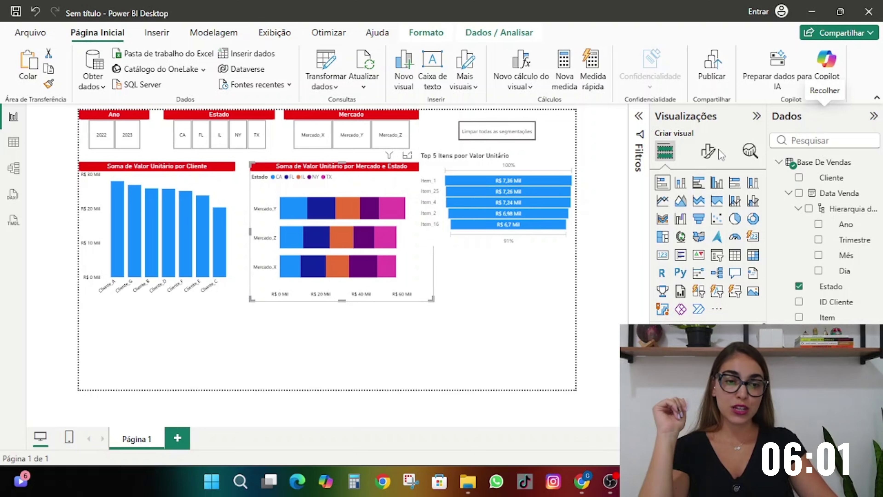
Step: Set the legend text of the market and state chart to black
{"action": "left_click", "coordinate": [707, 151]}
{"action": "left_click", "coordinate": [694, 295]}
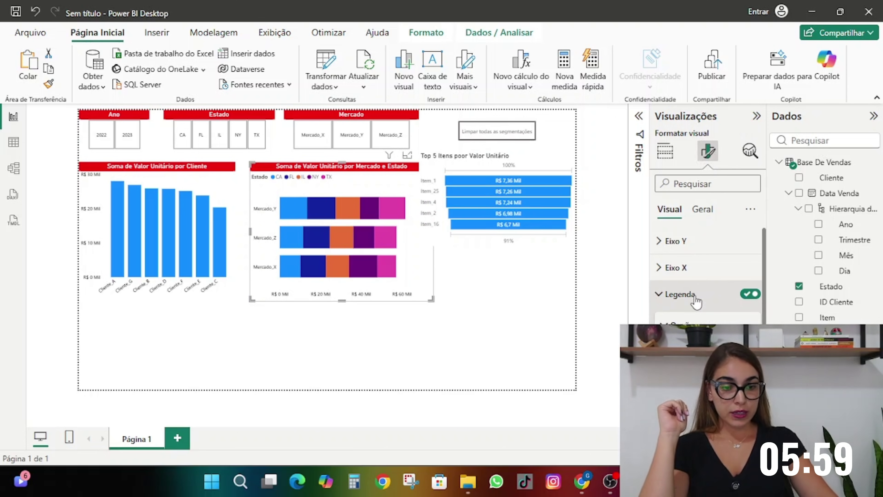
{"action": "scroll", "coordinate": [695, 302], "scroll_direction": "down", "scroll_amount": 2}
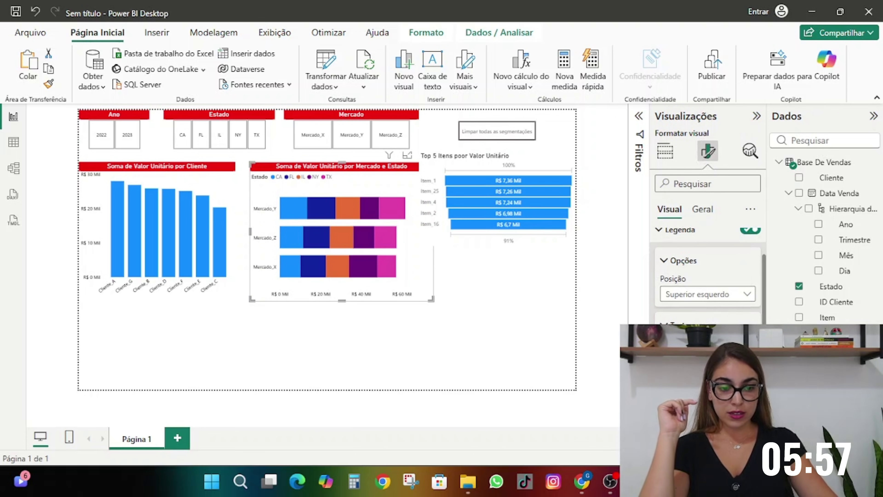
{"action": "scroll", "coordinate": [695, 302], "scroll_direction": "down", "scroll_amount": 1}
{"action": "left_click", "coordinate": [676, 343]}
{"action": "left_click", "coordinate": [677, 295]}
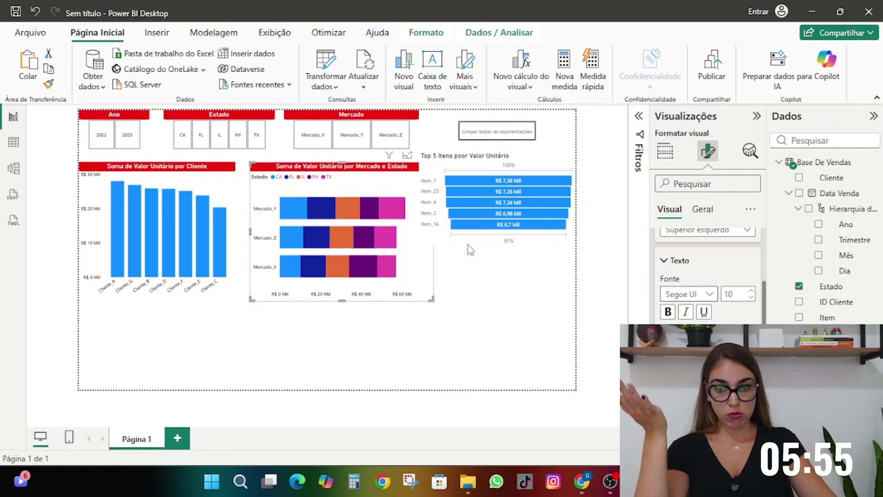
Step: Shift the market and state chart closer to the client chart and narrow it to end at the Mercado slicer's right edge
{"action": "left_click", "coordinate": [492, 260]}
{"action": "left_click", "coordinate": [423, 226]}
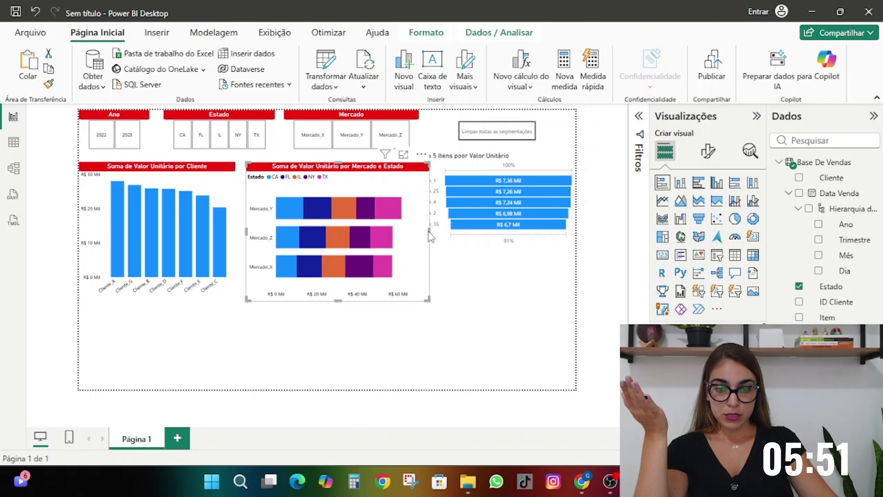
{"action": "left_click_drag", "start_coordinate": [429, 231], "coordinate": [418, 231]}
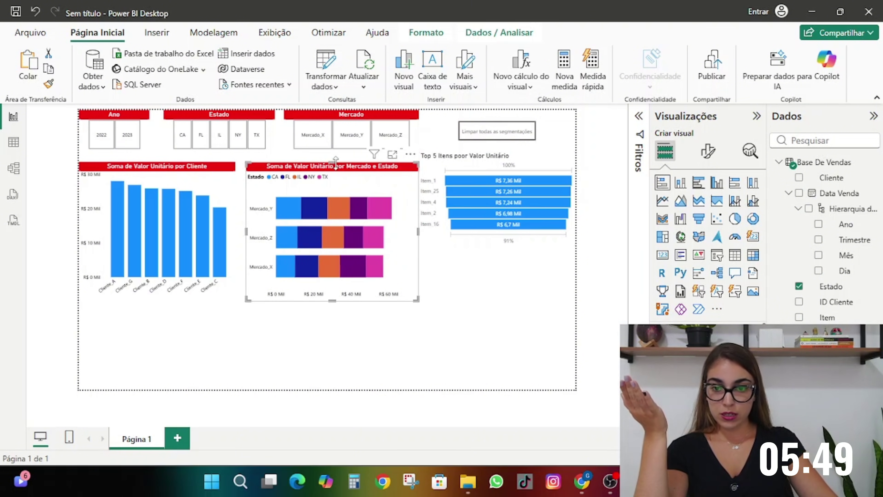
Step: Copy the market and state chart's formatting to the top 5 items funnel and align it with the other charts' top edges
{"action": "left_click", "coordinate": [49, 87]}
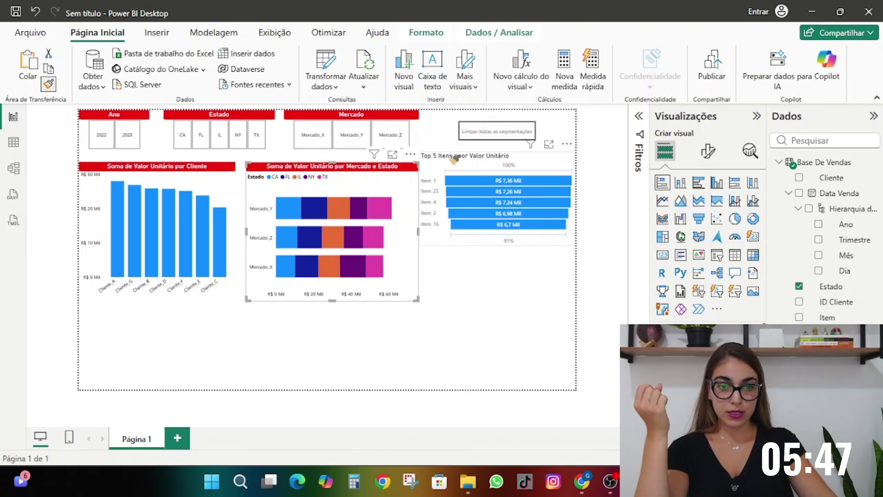
{"action": "left_click", "coordinate": [453, 159]}
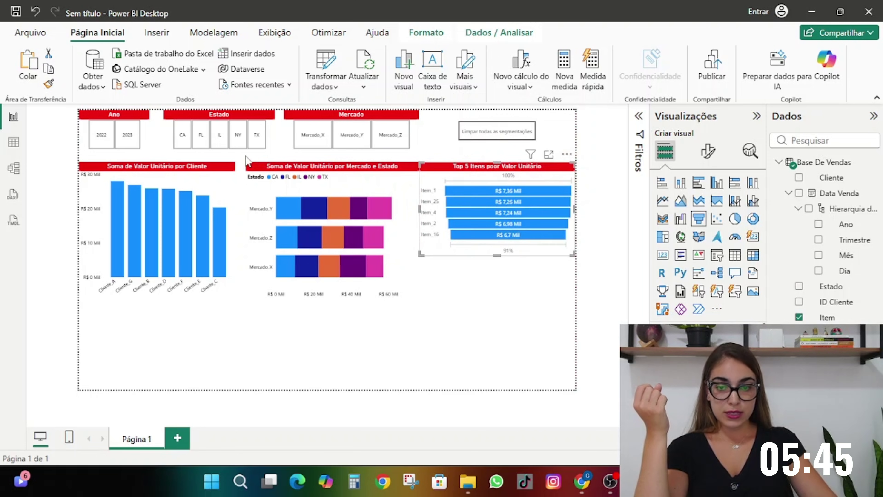
Step: Shift the market and state chart slightly toward the client chart so it sits evenly between its two neighbours
{"action": "left_click", "coordinate": [274, 169]}
{"action": "left_click_drag", "start_coordinate": [274, 169], "coordinate": [270, 170]}
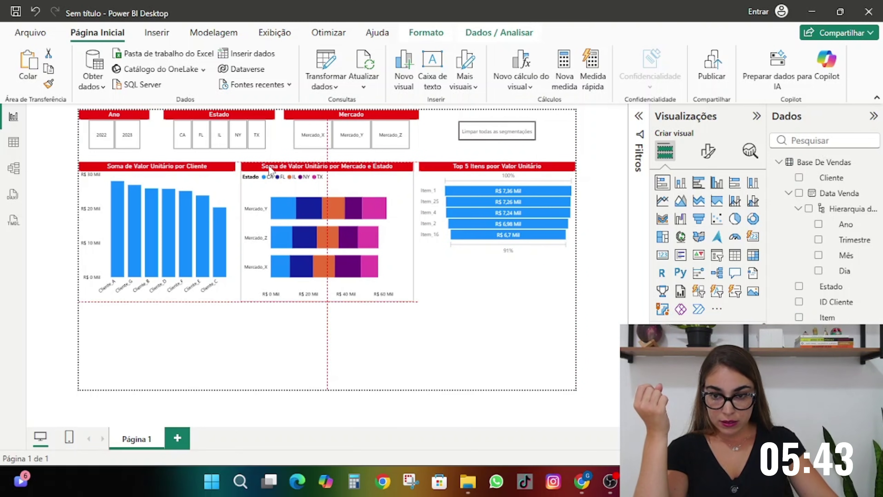
{"action": "left_click", "coordinate": [507, 280]}
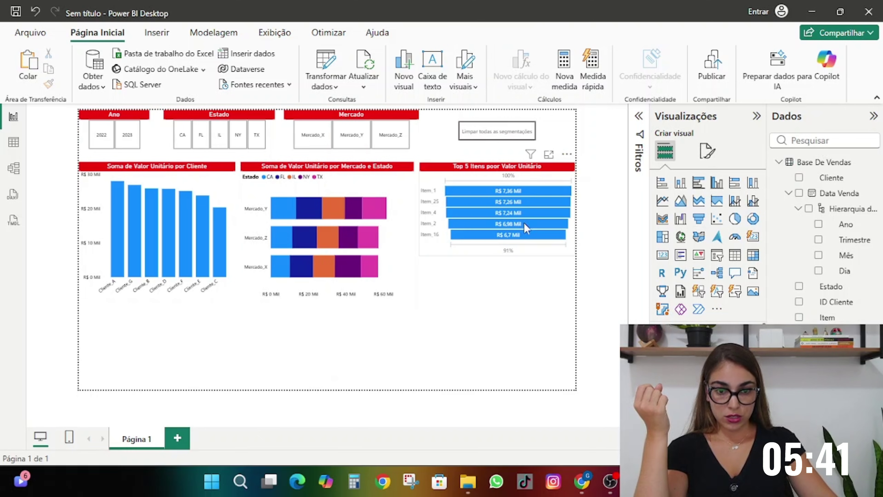
Step: Lengthen the top 5 items funnel slightly and shorten the other two charts so all three bottom edges align
{"action": "left_click", "coordinate": [505, 255]}
{"action": "left_click_drag", "start_coordinate": [498, 257], "coordinate": [502, 278]}
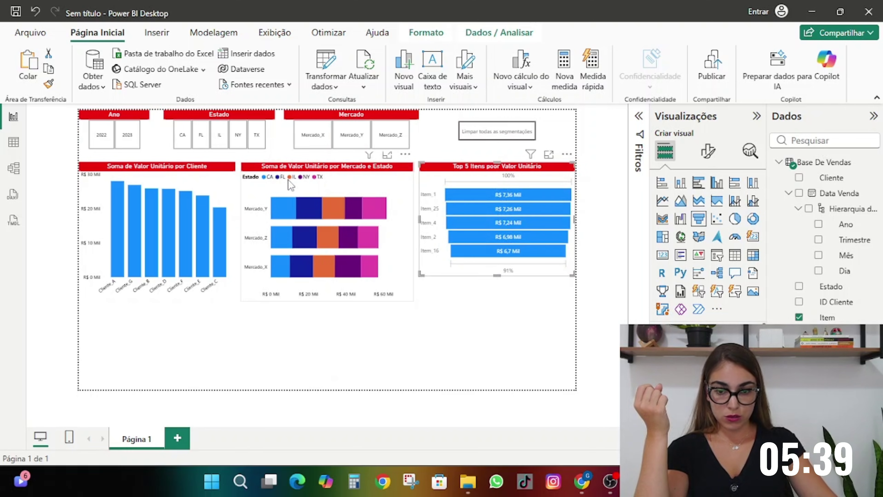
{"action": "left_click", "coordinate": [303, 176]}
{"action": "left_click_drag", "start_coordinate": [334, 301], "coordinate": [335, 276]}
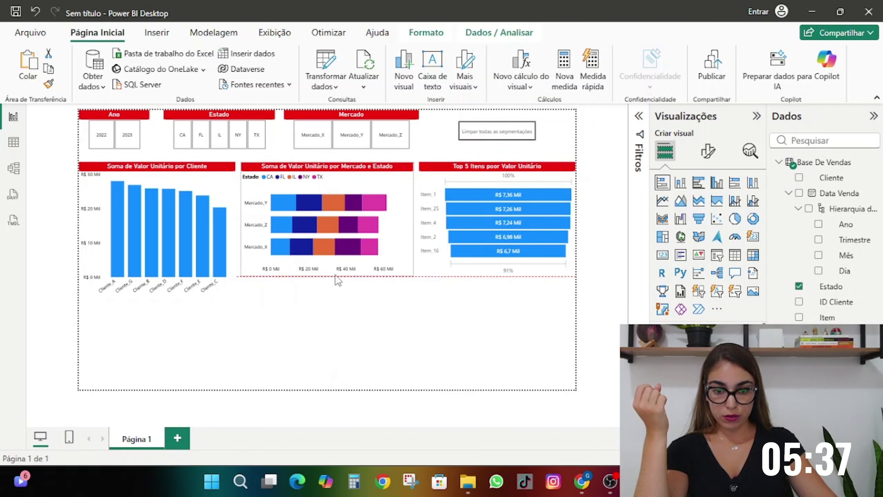
{"action": "left_click", "coordinate": [163, 174]}
{"action": "left_click_drag", "start_coordinate": [163, 300], "coordinate": [167, 278]}
{"action": "left_click", "coordinate": [234, 313]}
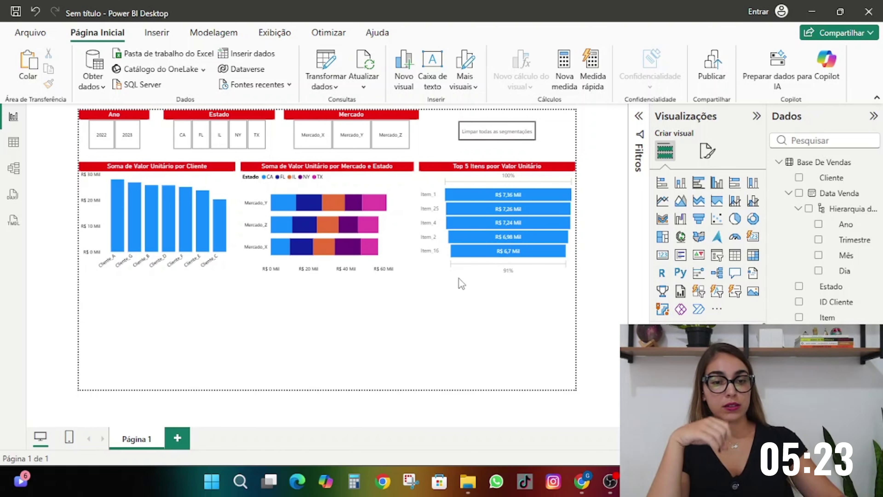
Step: Insert a line chart of Soma de Valor Unitário by Mês below the client chart, widened to about half the page
{"action": "left_click", "coordinate": [664, 202]}
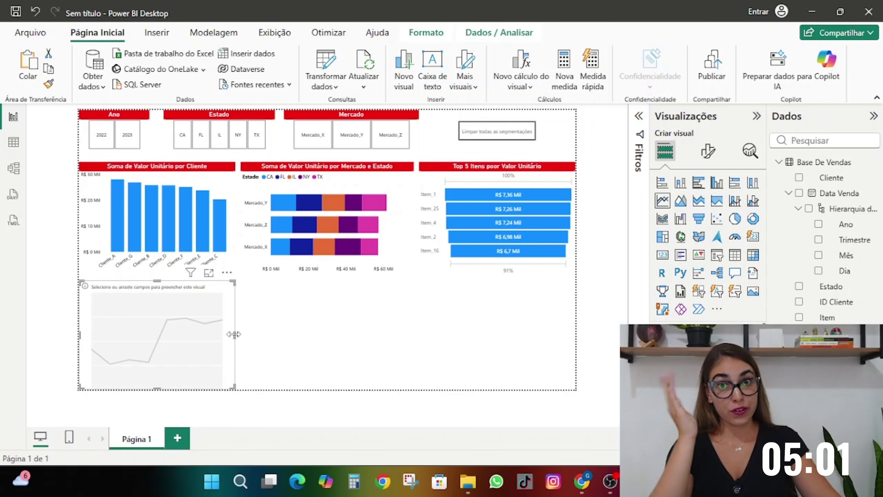
{"action": "left_click_drag", "start_coordinate": [233, 334], "coordinate": [326, 335]}
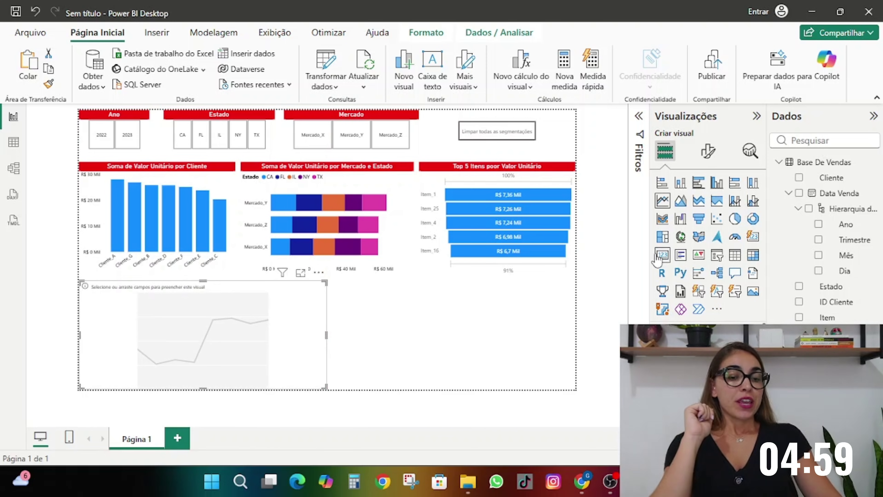
{"action": "left_click_drag", "start_coordinate": [835, 194], "coordinate": [202, 334]}
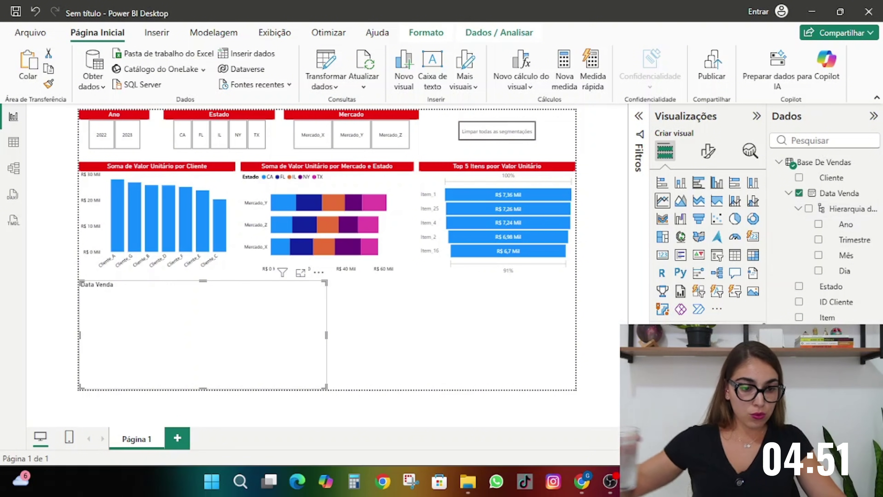
{"action": "left_click_drag", "start_coordinate": [838, 364], "coordinate": [702, 396]}
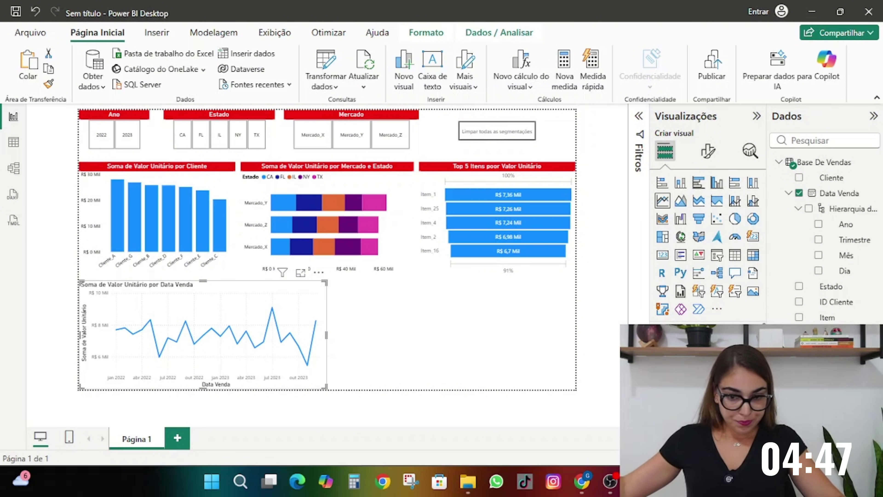
{"action": "key", "text": "ctrl+z"}
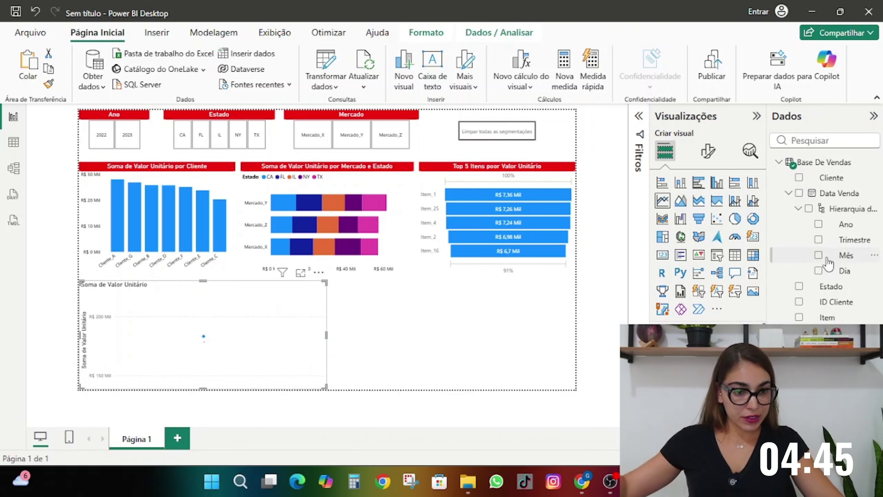
{"action": "left_click", "coordinate": [818, 255]}
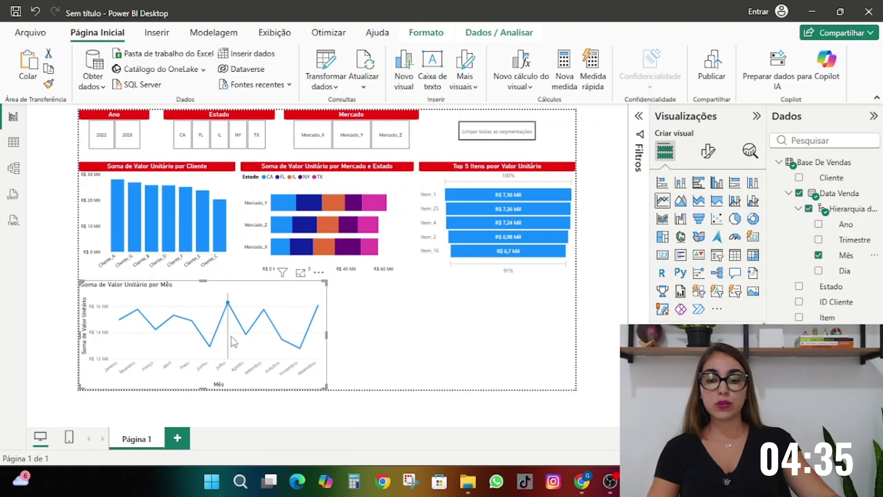
{"action": "mouse_move", "coordinate": [232, 334]}
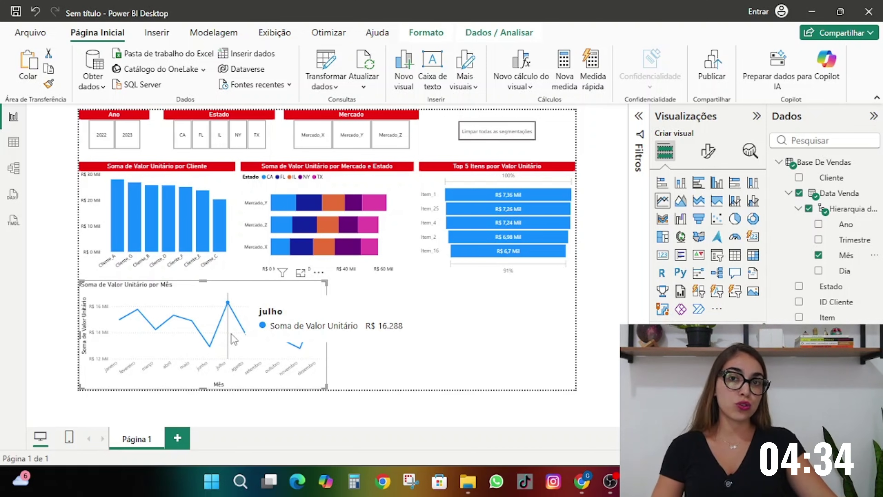
Step: Copy the client chart's formatting to the monthly line chart and split its line by Ano
{"action": "left_click", "coordinate": [91, 172]}
{"action": "left_click", "coordinate": [49, 86]}
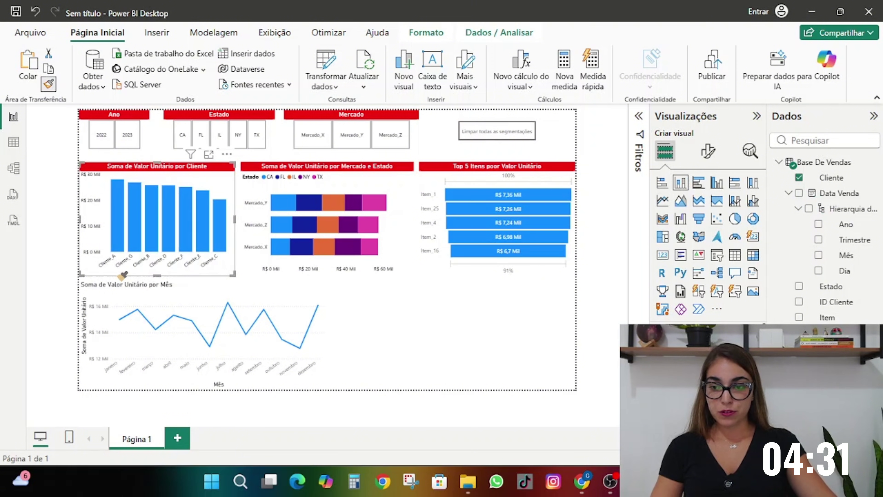
{"action": "left_click", "coordinate": [118, 290]}
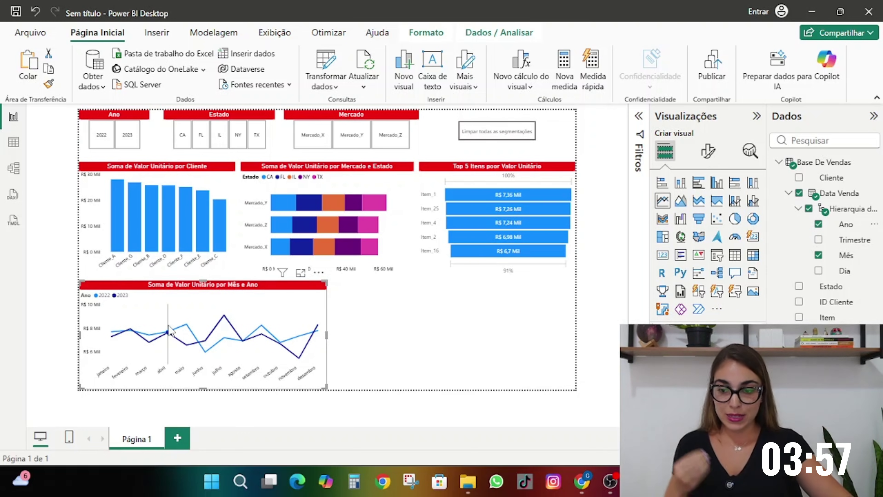
{"action": "mouse_move", "coordinate": [170, 330]}
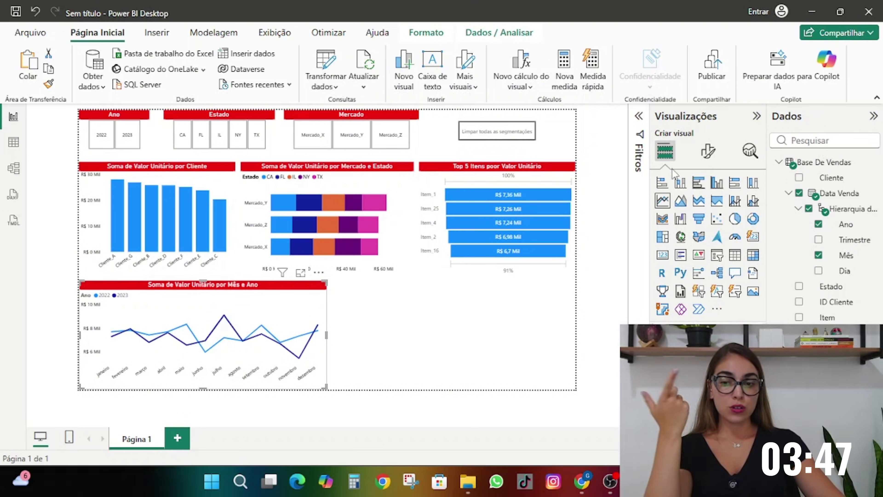
Step: Set the line chart's legend text to black and its legend position to Superior central
{"action": "left_click", "coordinate": [708, 152]}
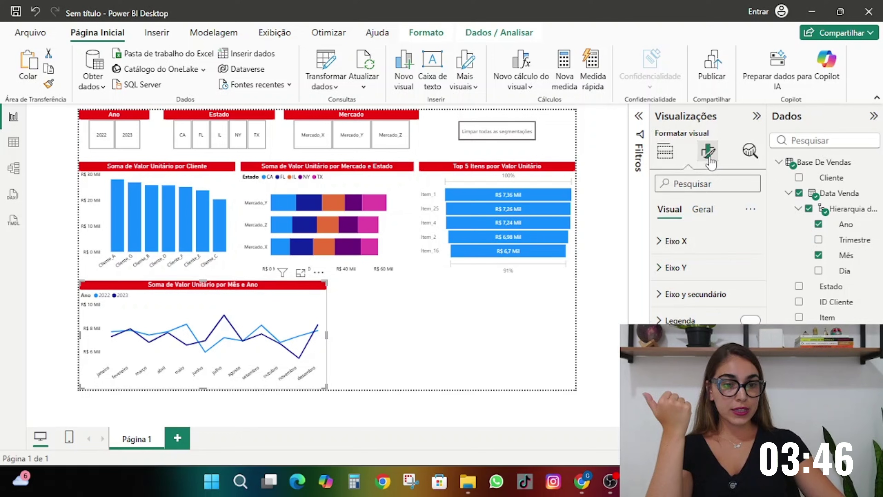
{"action": "left_click", "coordinate": [718, 320]}
{"action": "left_click", "coordinate": [671, 413]}
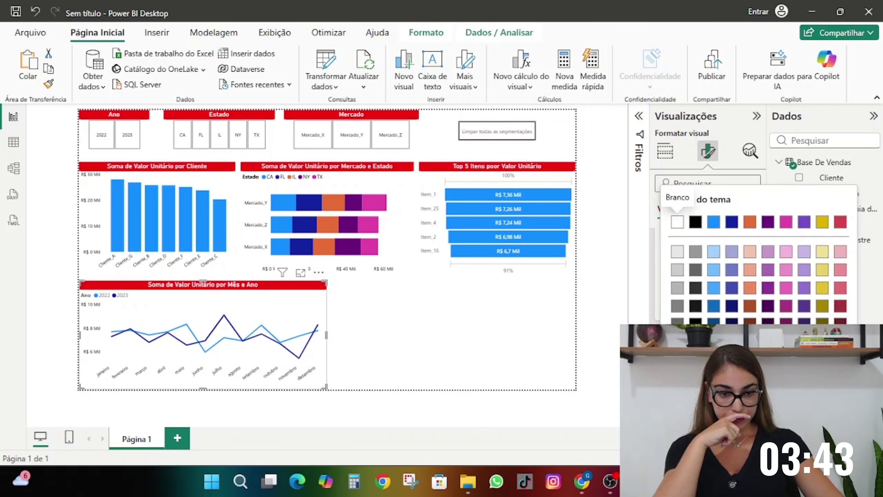
{"action": "left_click", "coordinate": [671, 413]}
{"action": "left_click", "coordinate": [706, 257]}
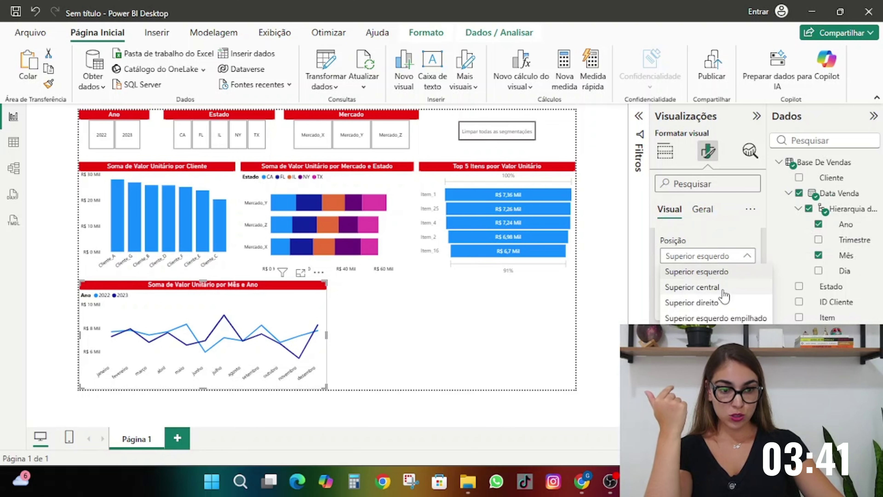
{"action": "left_click", "coordinate": [723, 291]}
Step: Set the legend position of the market and state chart to Superior central
{"action": "left_click", "coordinate": [377, 181]}
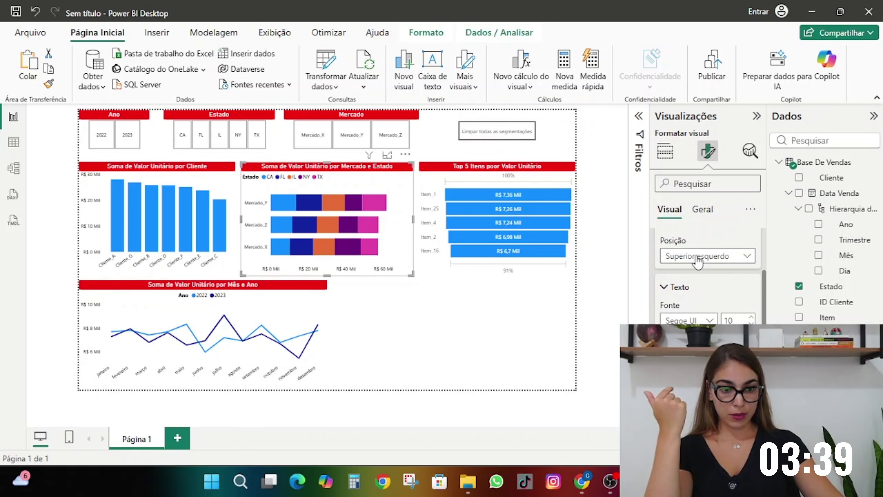
{"action": "left_click", "coordinate": [706, 256]}
{"action": "left_click", "coordinate": [709, 292]}
{"action": "left_click", "coordinate": [445, 330]}
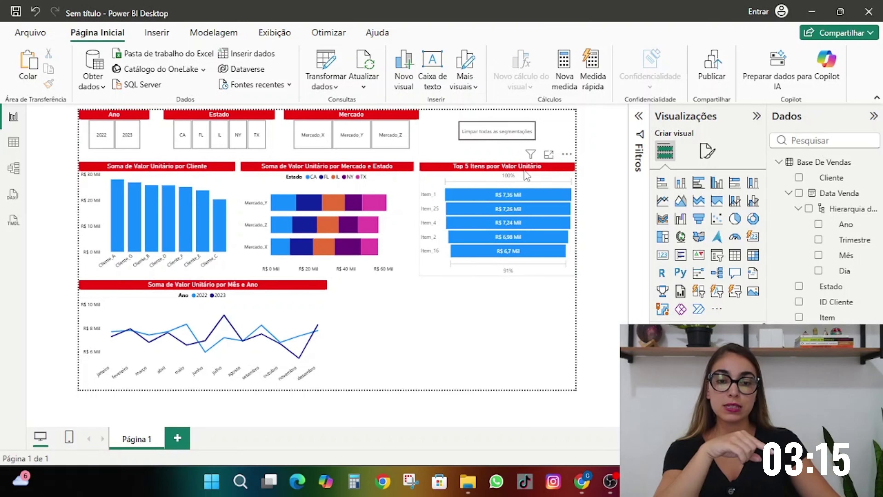
Step: Correct the top 5 items funnel's title to "Top 5 Itens por Valor Unitário"
{"action": "left_click", "coordinate": [514, 172]}
{"action": "left_click", "coordinate": [707, 151]}
{"action": "left_click", "coordinate": [702, 209]}
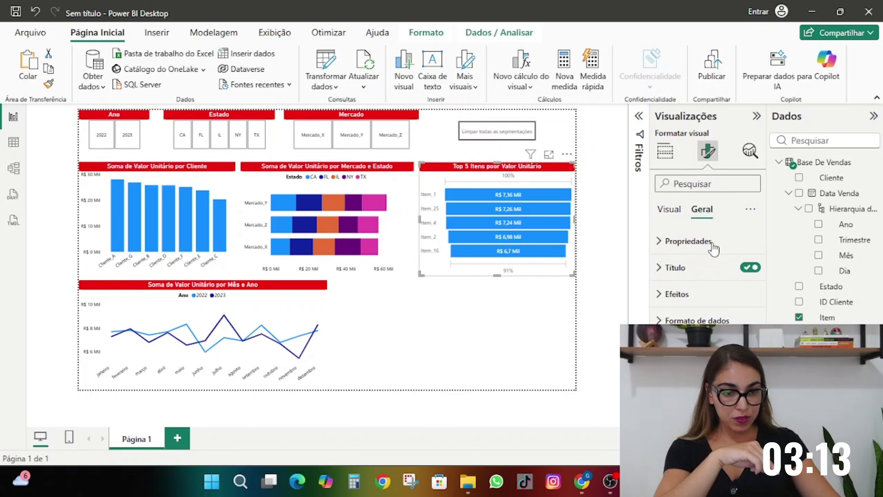
{"action": "left_click", "coordinate": [675, 267]}
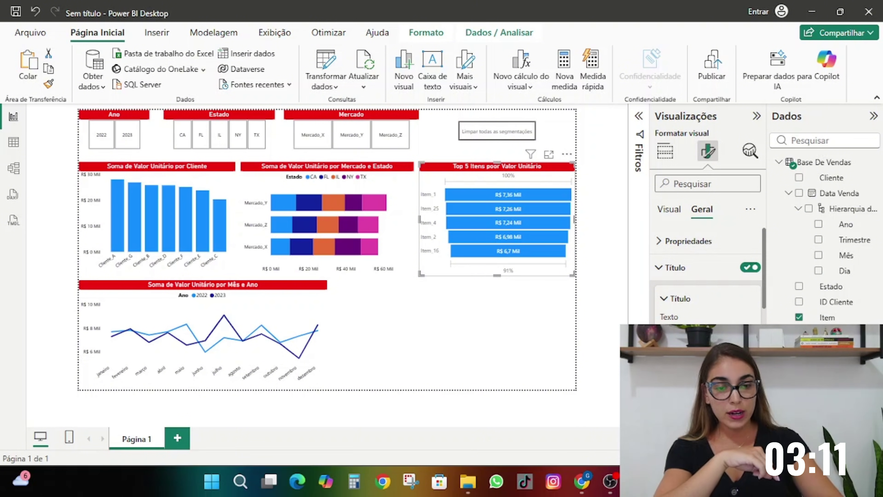
{"action": "left_click", "coordinate": [466, 308]}
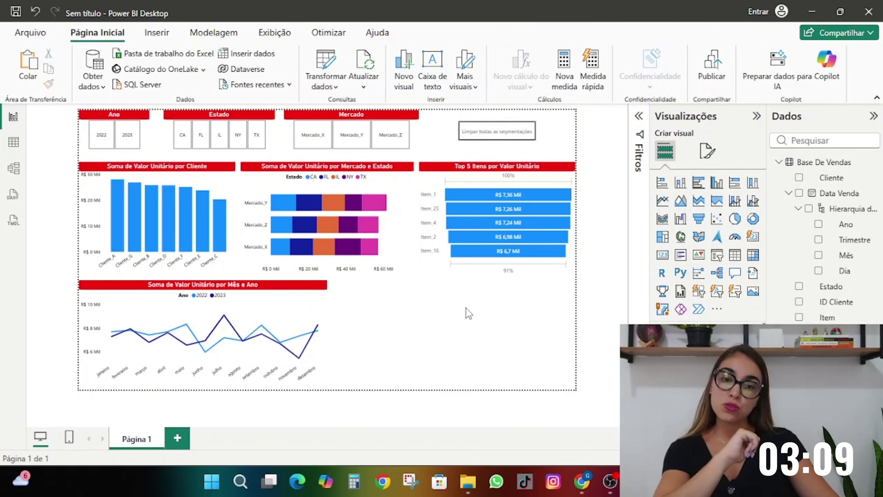
Step: Duplicate the top 5 items funnel and place the copy beside the line chart, aligned with its top edge
{"action": "left_click", "coordinate": [469, 174]}
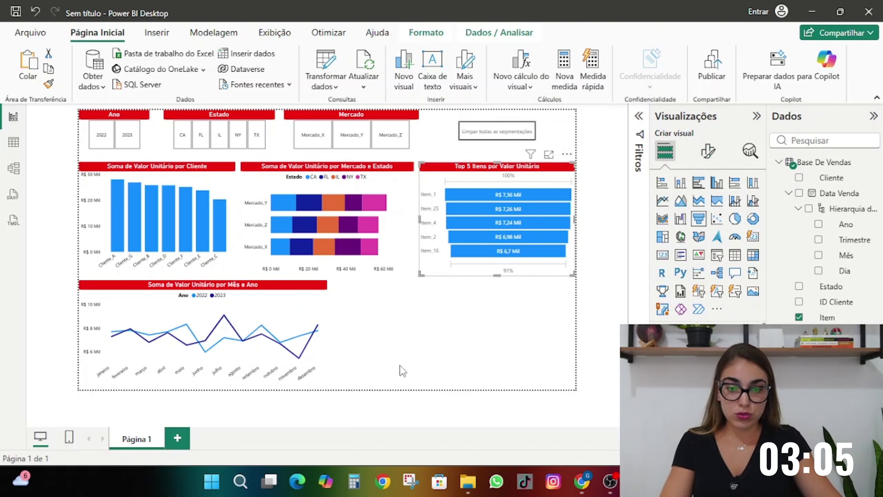
{"action": "left_click", "coordinate": [422, 334]}
{"action": "left_click", "coordinate": [490, 160]}
{"action": "key", "text": "ctrl+c"}
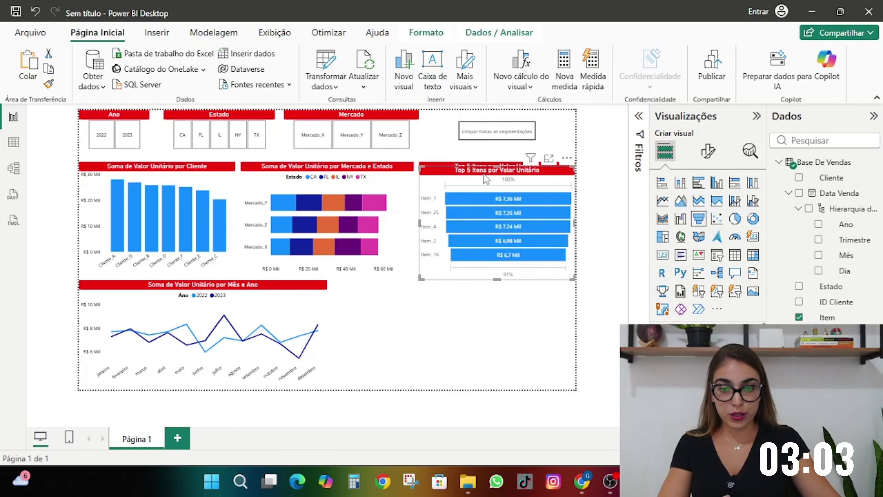
{"action": "key", "text": "ctrl+v"}
{"action": "left_click_drag", "start_coordinate": [441, 281], "coordinate": [441, 286]}
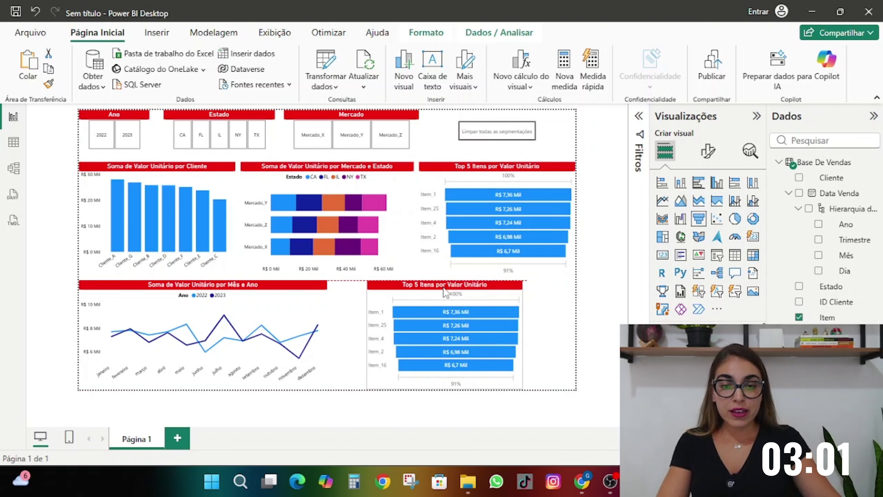
Step: Change the copied funnel's Item filter to show the Inferior 5 items by Soma de Valor Unitário
{"action": "left_click", "coordinate": [636, 117]}
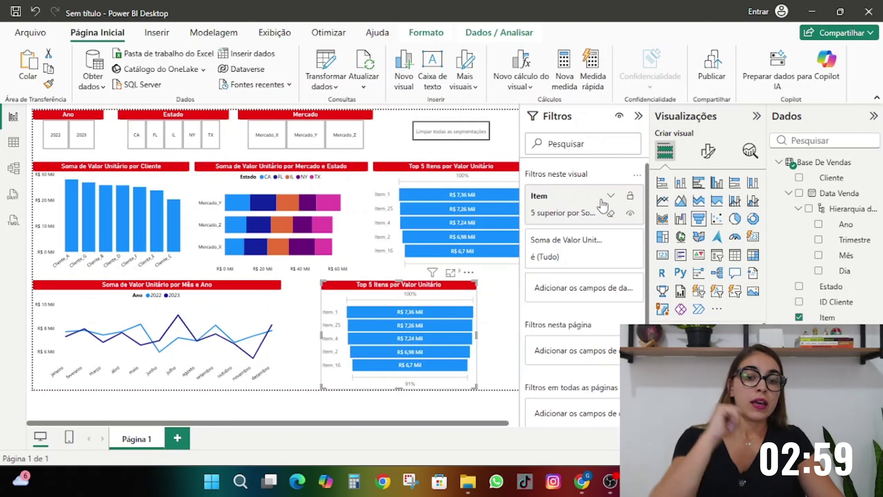
{"action": "left_click", "coordinate": [611, 196]}
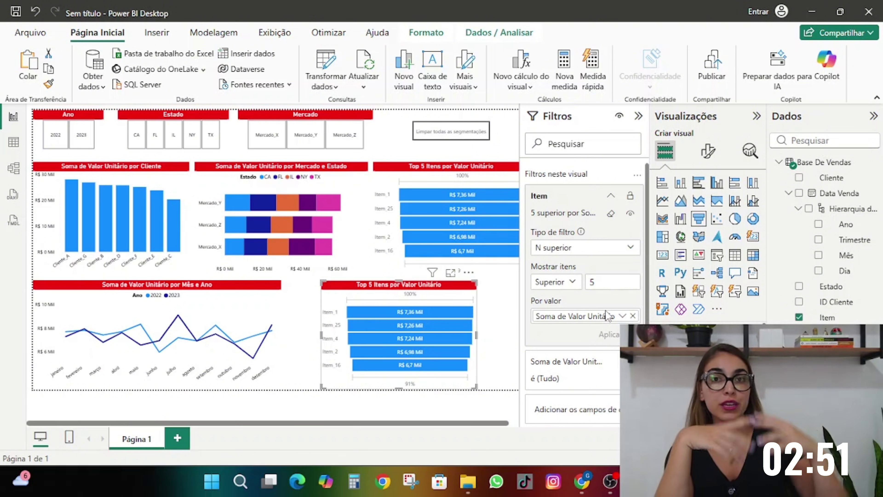
{"action": "left_click", "coordinate": [566, 282]}
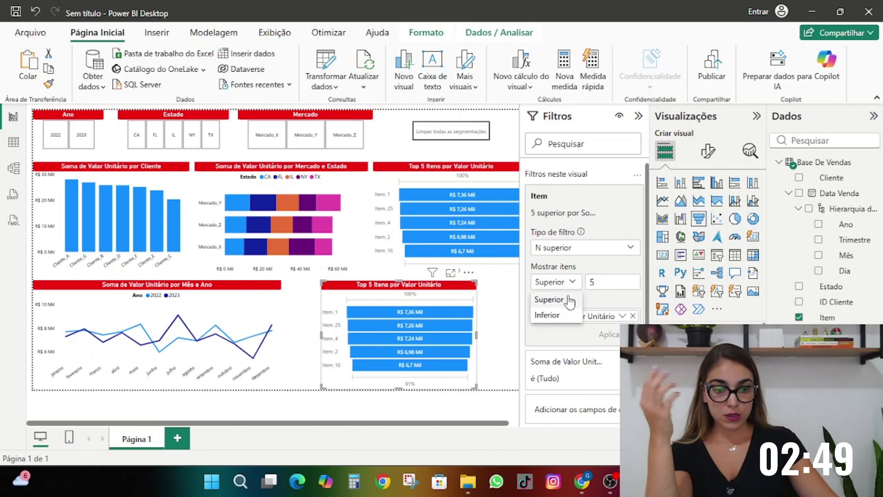
{"action": "left_click", "coordinate": [565, 315]}
{"action": "left_click", "coordinate": [608, 334]}
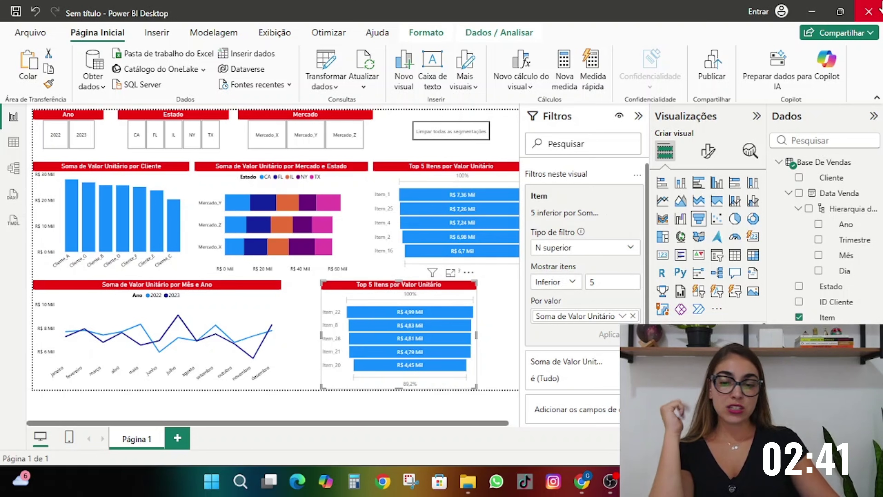
Step: Retitle the copied funnel "5 Itens que menos vendemos" and return to the visual building options
{"action": "left_click", "coordinate": [711, 156]}
{"action": "left_click", "coordinate": [701, 209]}
{"action": "left_click", "coordinate": [678, 267]}
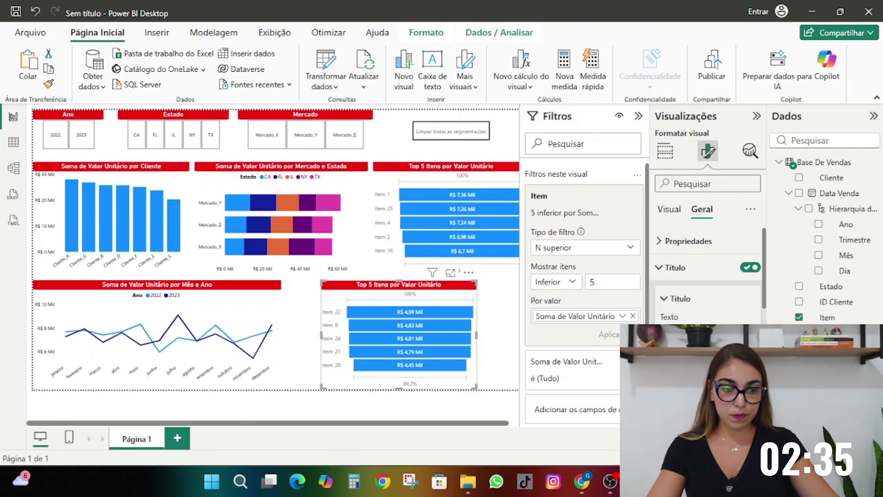
{"action": "key", "text": "ctrl+a"}
{"action": "type", "text": "%"}
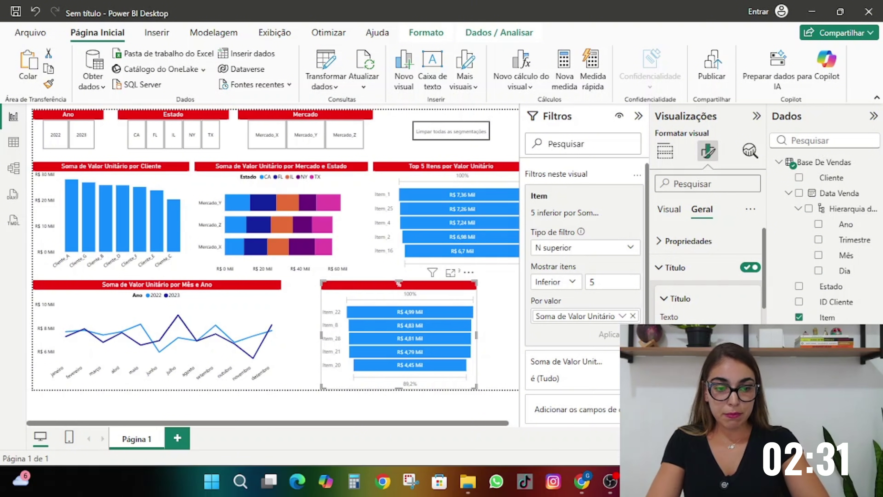
{"action": "type", "text": " Itens que menos ven"}
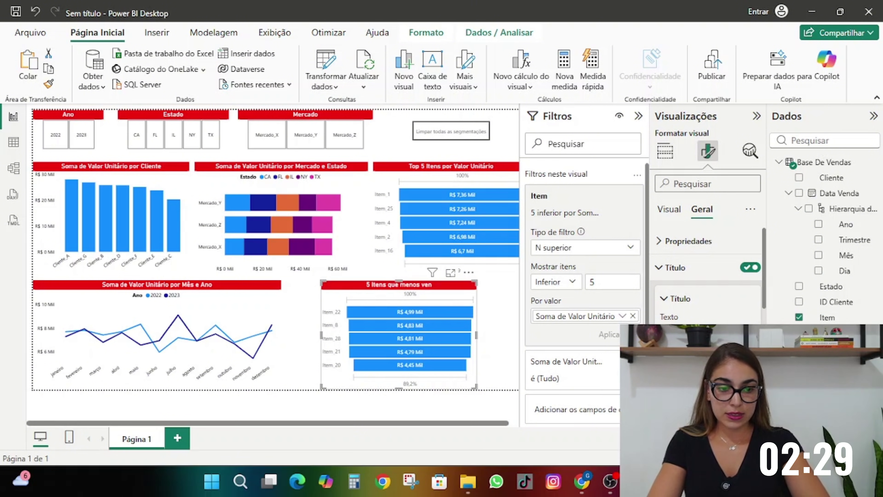
{"action": "type", "text": "demos"}
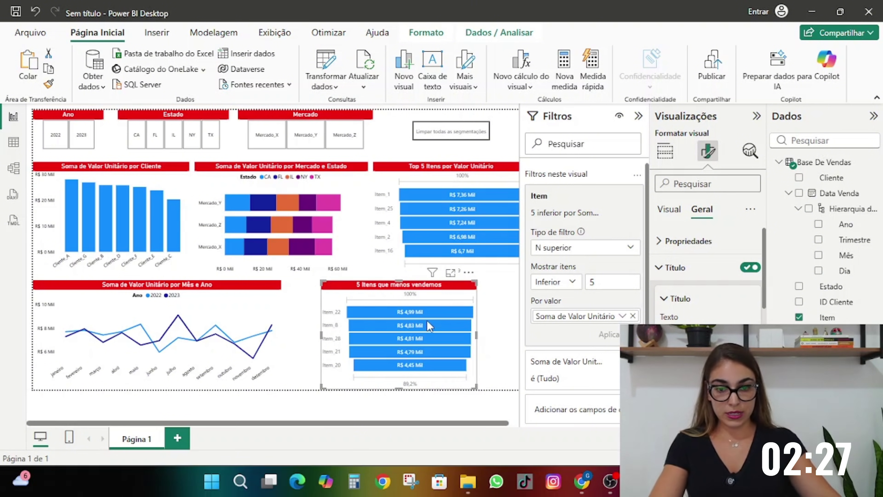
{"action": "left_click", "coordinate": [665, 150]}
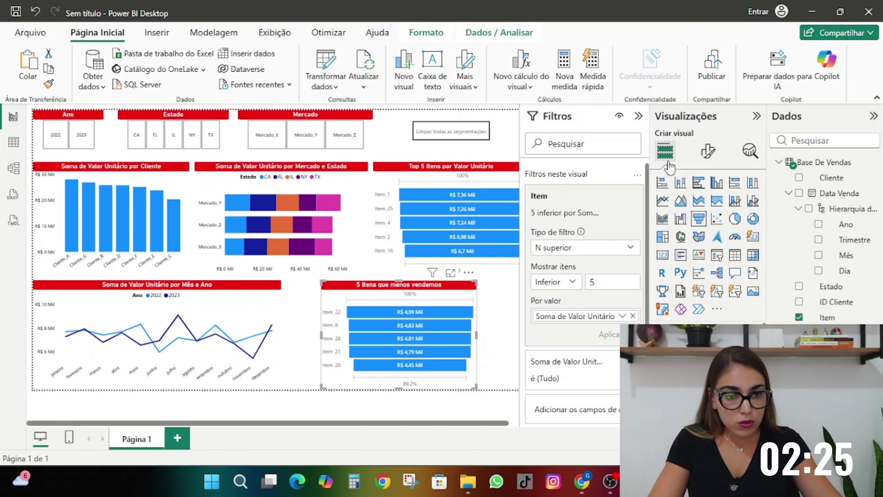
Step: Convert the bottom 5 items funnel into a table and narrow its Soma de Valor Unitário column
{"action": "left_click", "coordinate": [735, 257]}
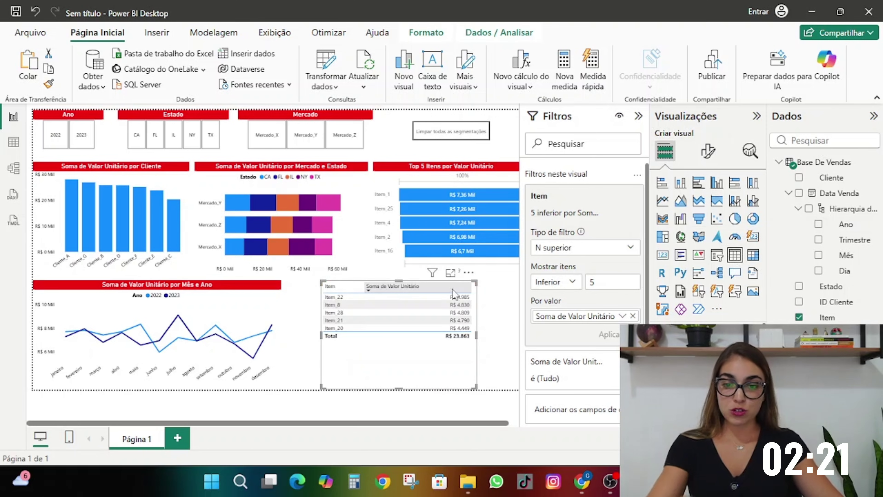
{"action": "left_click_drag", "start_coordinate": [475, 289], "coordinate": [349, 289]}
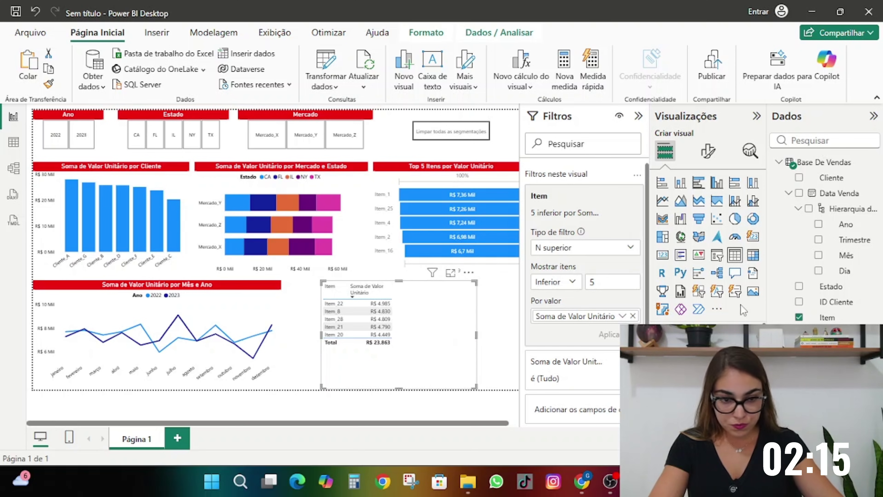
{"action": "left_click", "coordinate": [487, 321]}
{"action": "left_click", "coordinate": [446, 309]}
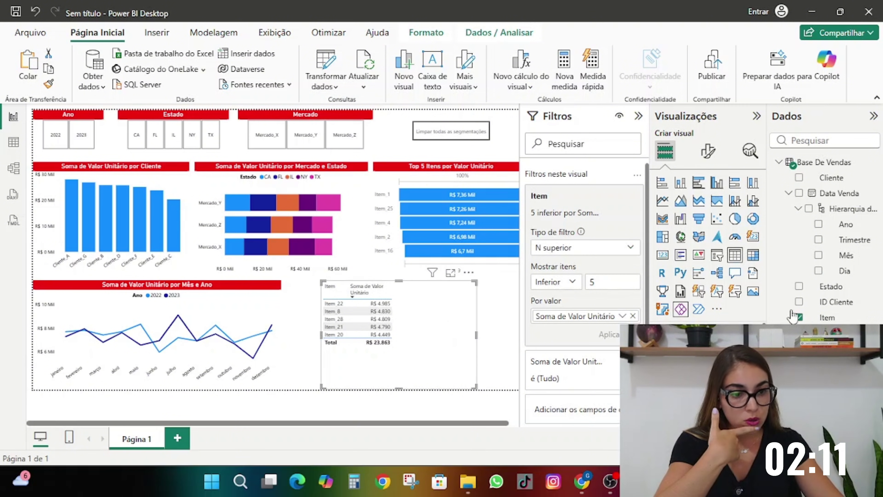
Step: Add the Mercado field to the bottom 5 items table and look through its rows
{"action": "left_click", "coordinate": [799, 333]}
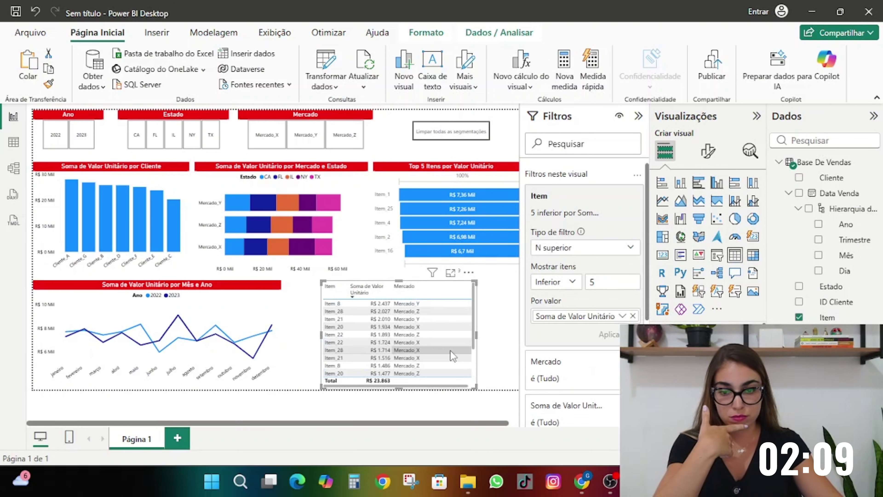
{"action": "scroll", "coordinate": [445, 338], "scroll_direction": "up", "scroll_amount": 2}
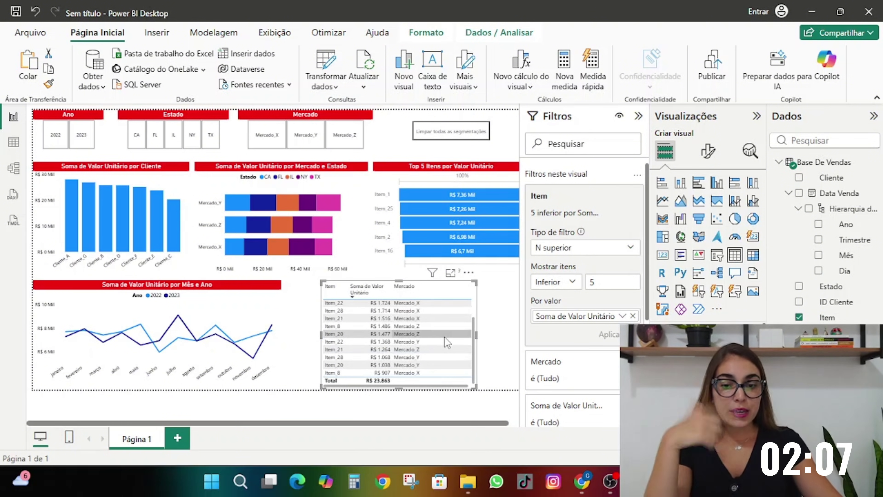
{"action": "scroll", "coordinate": [445, 337], "scroll_direction": "up", "scroll_amount": 3}
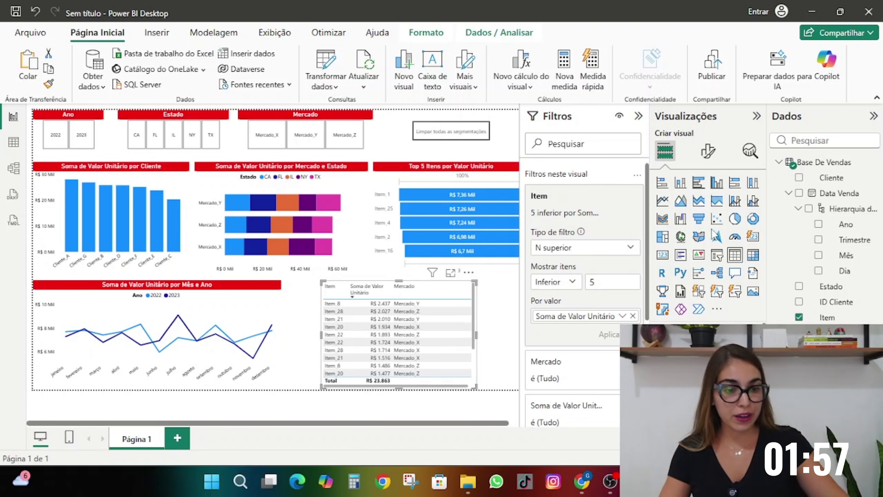
Step: Convert the bottom 5 items table into a matrix and sort it by Total in ascending order
{"action": "left_click", "coordinate": [758, 260]}
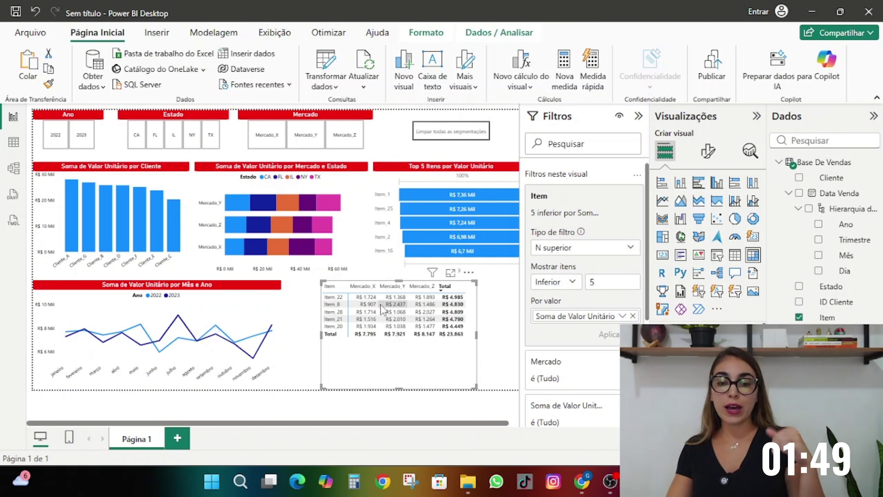
{"action": "left_click", "coordinate": [444, 286]}
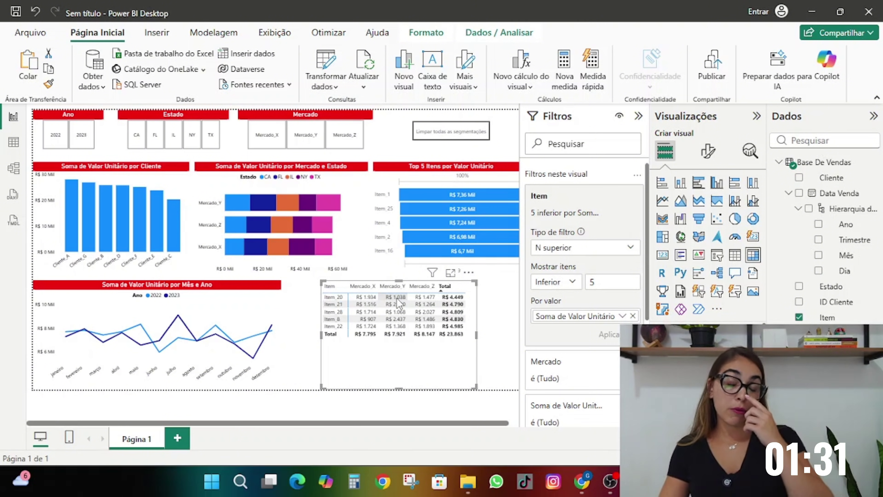
Step: Turn on the matrix's title and extend it to "5 Itens que menos vendemos por mercado"
{"action": "left_click", "coordinate": [707, 150]}
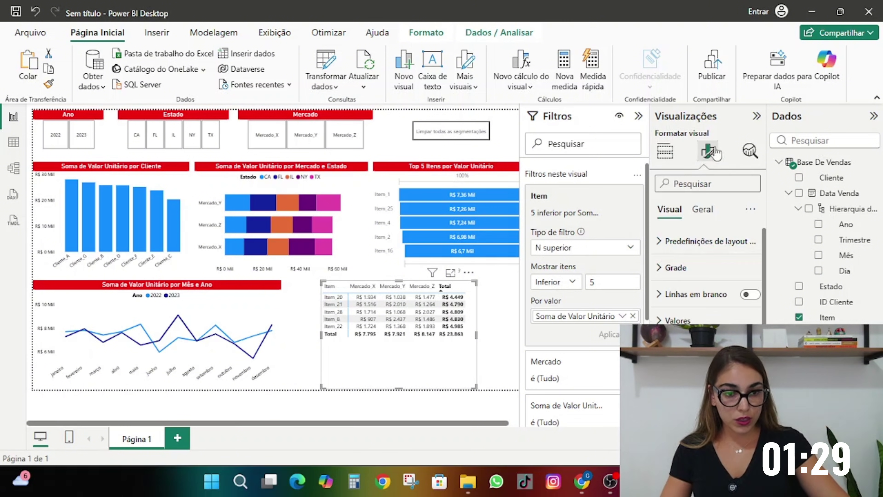
{"action": "left_click", "coordinate": [702, 209]}
{"action": "left_click", "coordinate": [749, 267]}
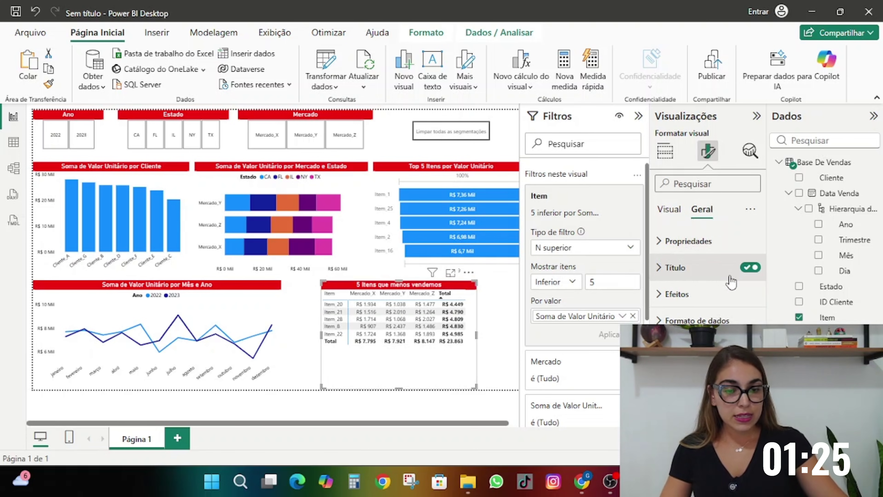
{"action": "left_click", "coordinate": [695, 267]}
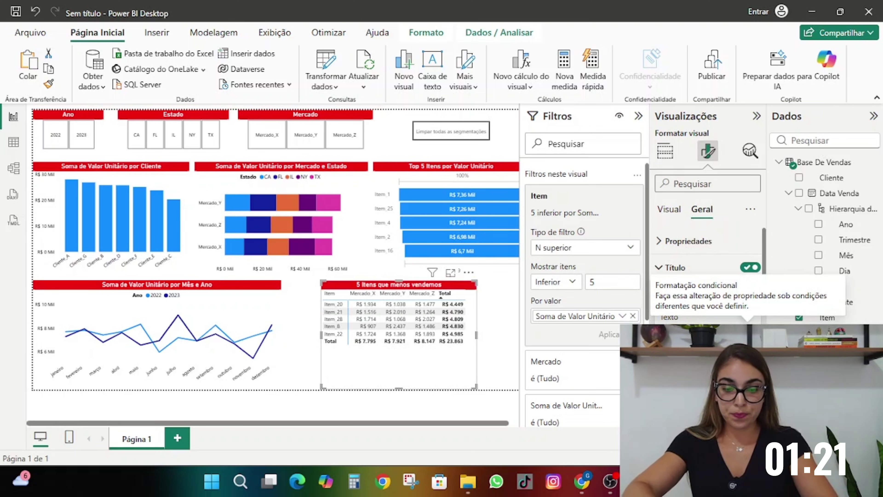
{"action": "type", "text": "por mercado"}
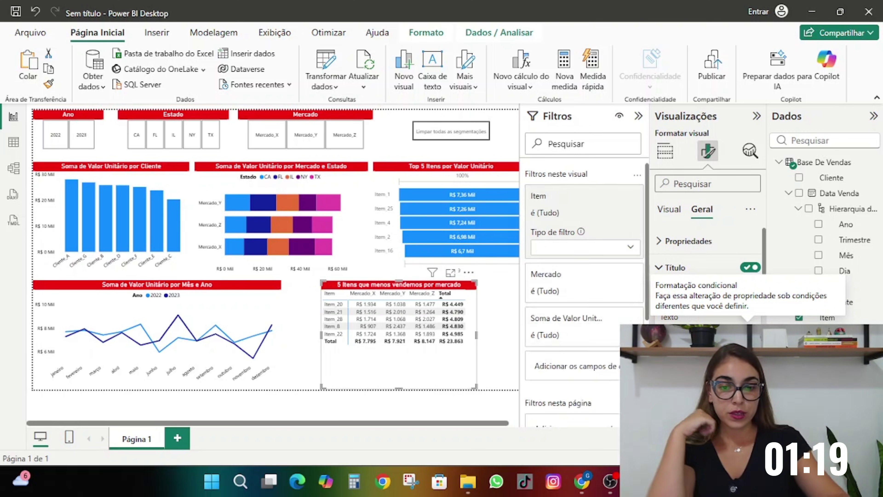
Step: Deselect the matrix and collapse the filters, visualizations and data panes to enlarge the report canvas
{"action": "left_click", "coordinate": [511, 309]}
{"action": "left_click", "coordinate": [638, 116]}
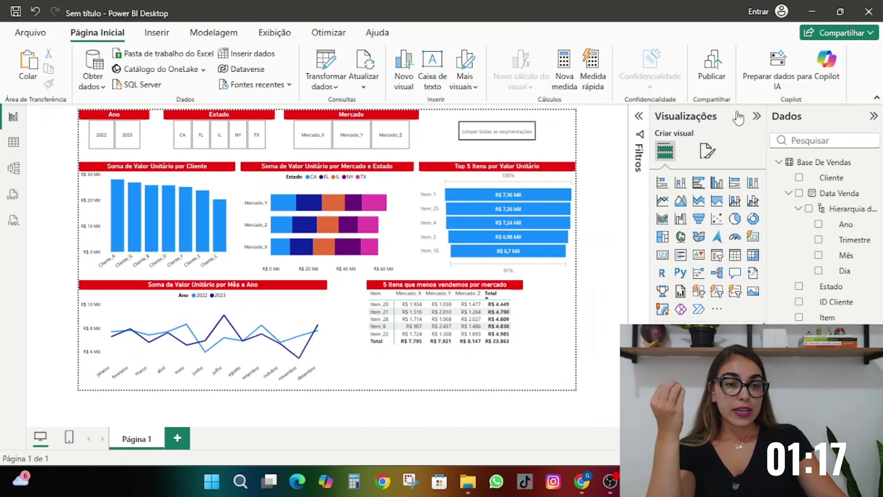
{"action": "left_click", "coordinate": [757, 117]}
{"action": "left_click", "coordinate": [871, 118]}
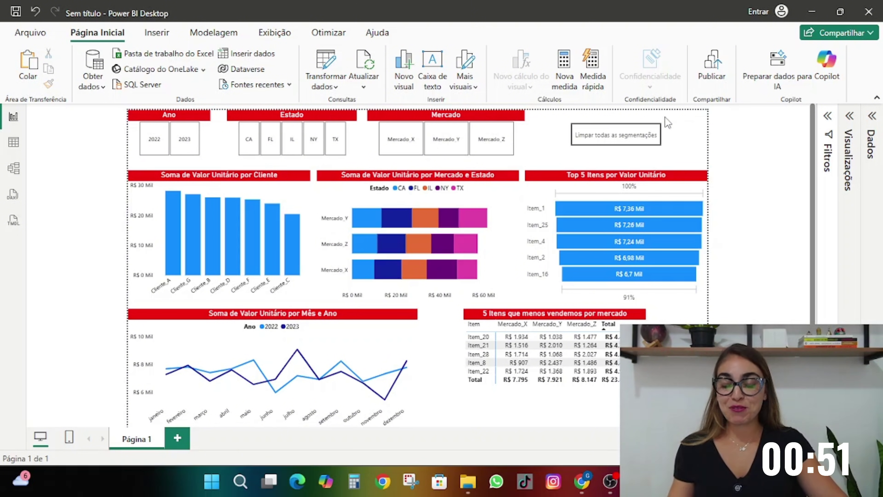
Step: Filter the report with the slicers to year 2022, state NY and Mercado_Y, dismissing the sign-in requests
{"action": "left_click", "coordinate": [150, 152]}
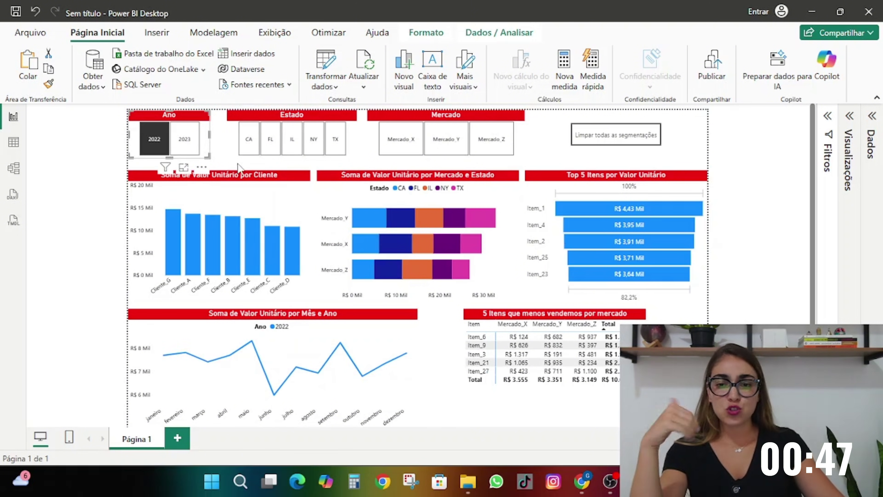
{"action": "left_click", "coordinate": [592, 148]}
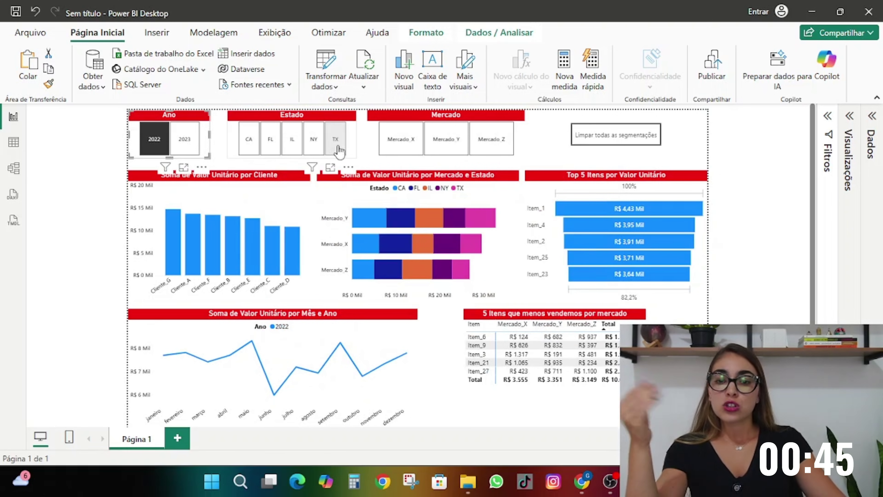
{"action": "left_click", "coordinate": [313, 141]}
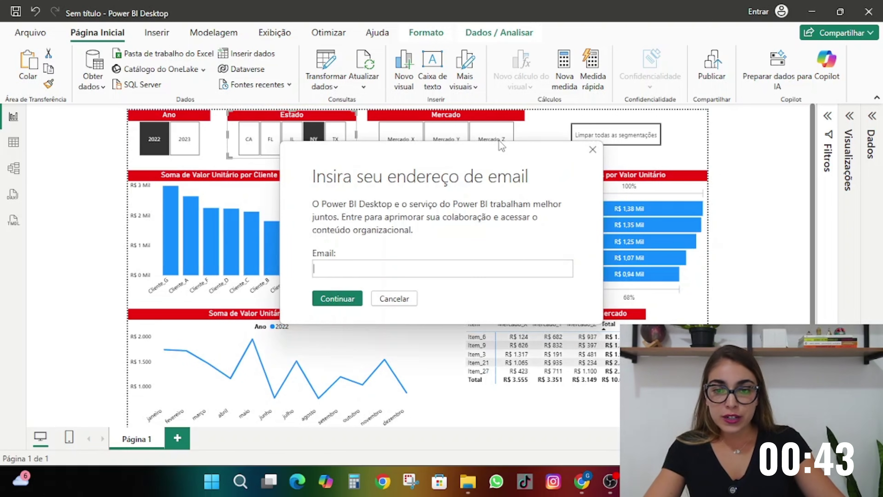
{"action": "left_click", "coordinate": [592, 149]}
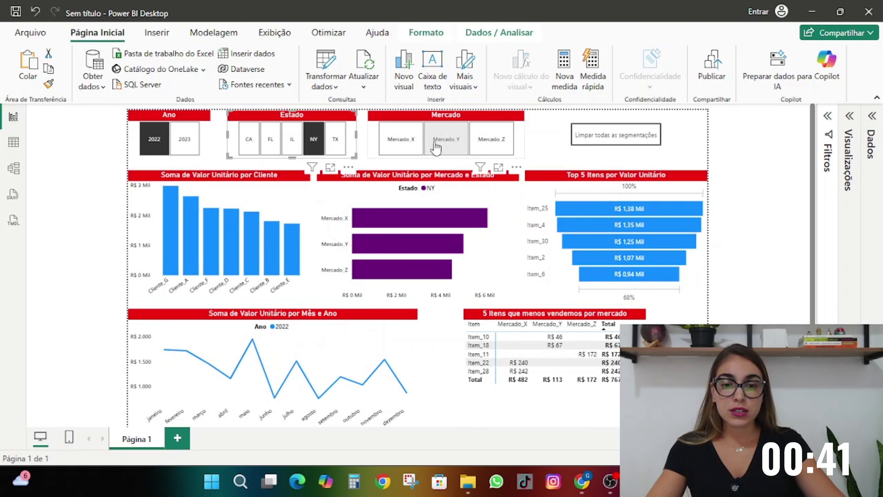
{"action": "left_click", "coordinate": [454, 139]}
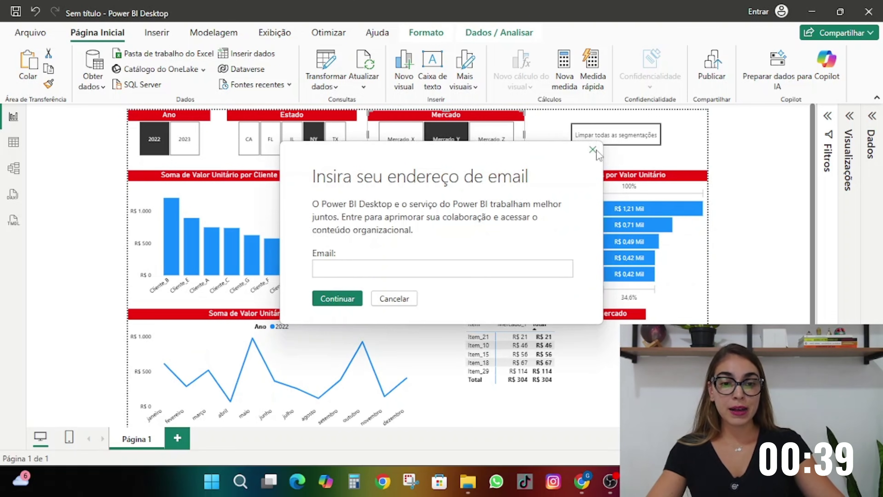
{"action": "left_click", "coordinate": [593, 149]}
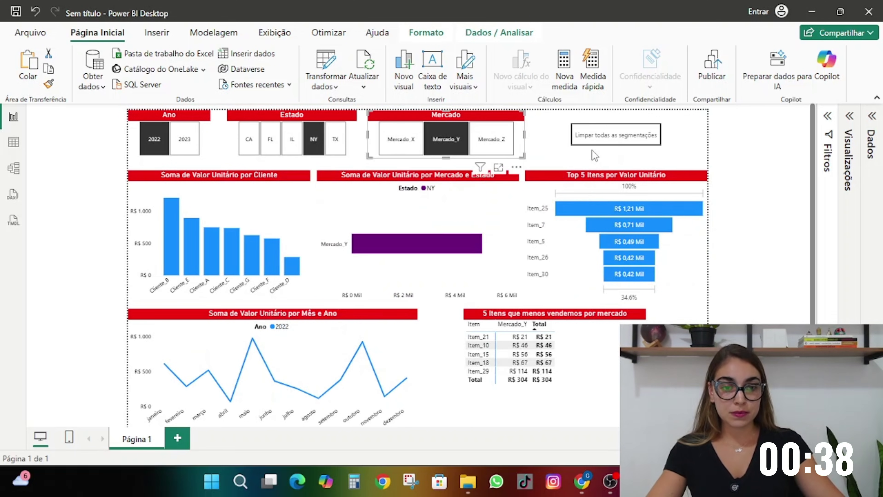
Step: Remove the Mercado_Y selection and clear all remaining slicer selections with the report's own clear function
{"action": "left_click", "coordinate": [692, 150]}
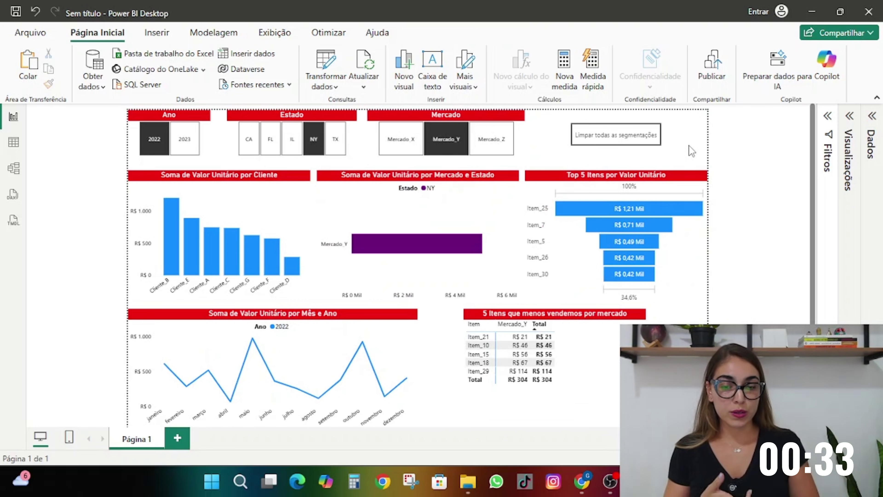
{"action": "left_click", "coordinate": [433, 141]}
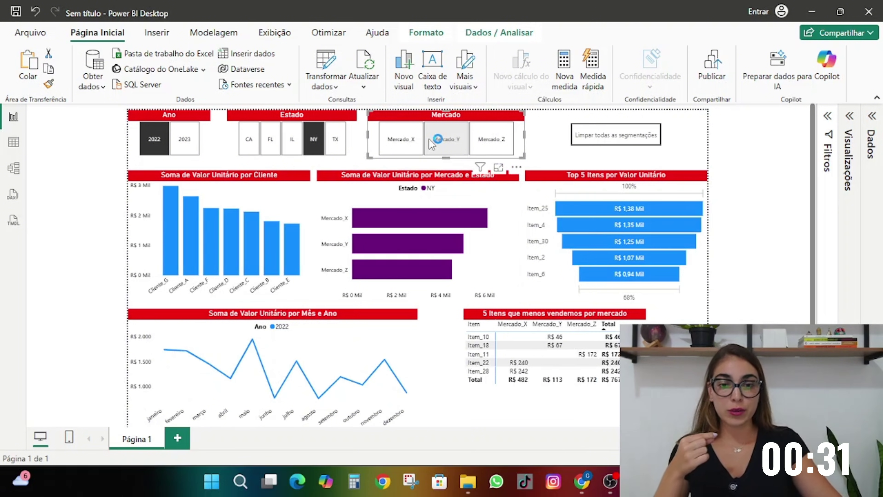
{"action": "left_click", "coordinate": [595, 151]}
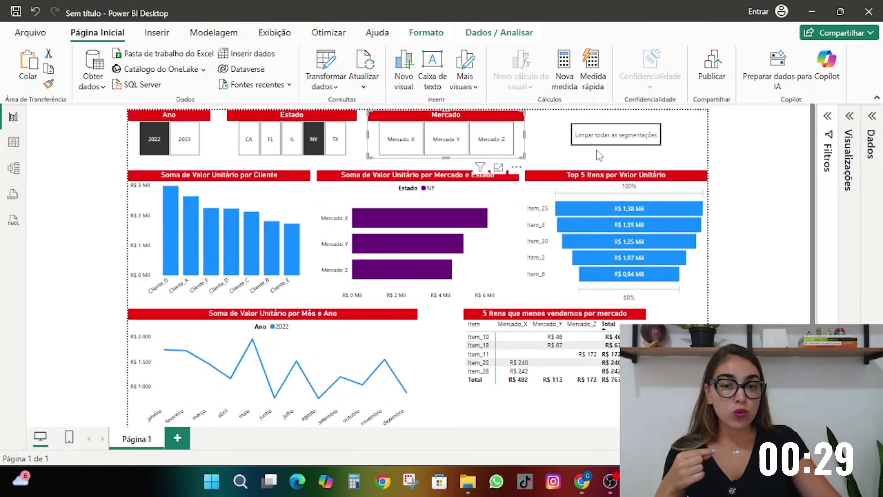
{"action": "left_click", "coordinate": [622, 143], "text": "ctrl"}
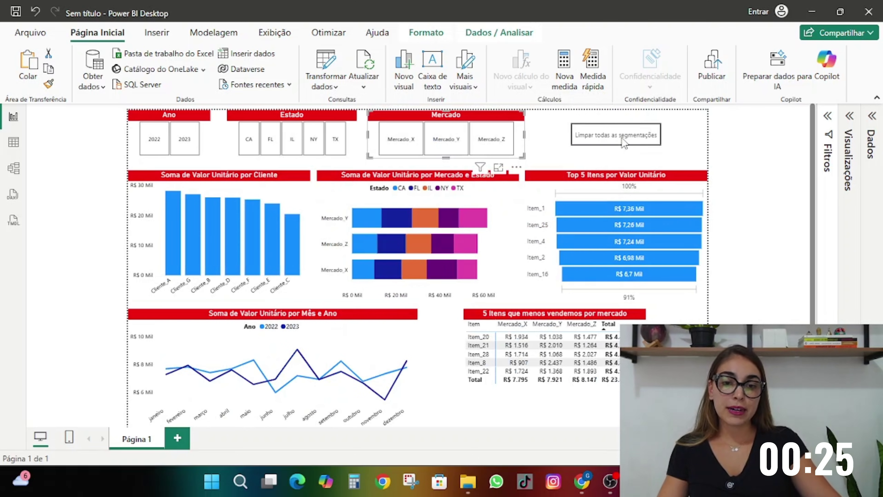
{"action": "left_click", "coordinate": [592, 150]}
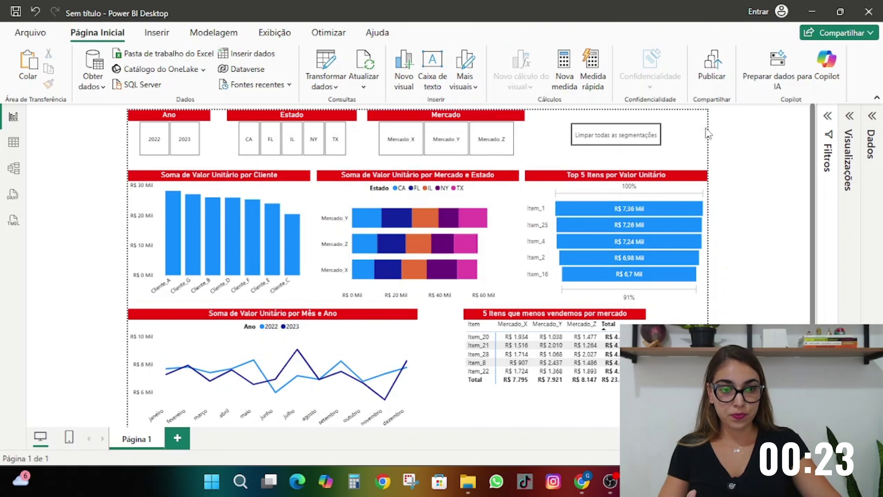